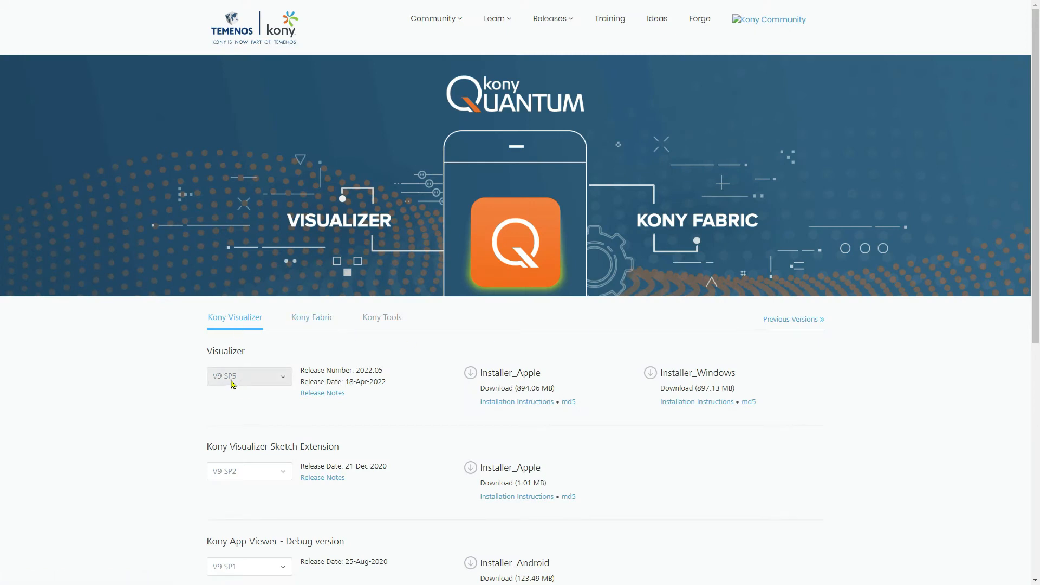
# Download the Windows installers for Visualizer V9 SP5 and Kony Fabric V9 SP5.
pyautogui.click(651, 374)
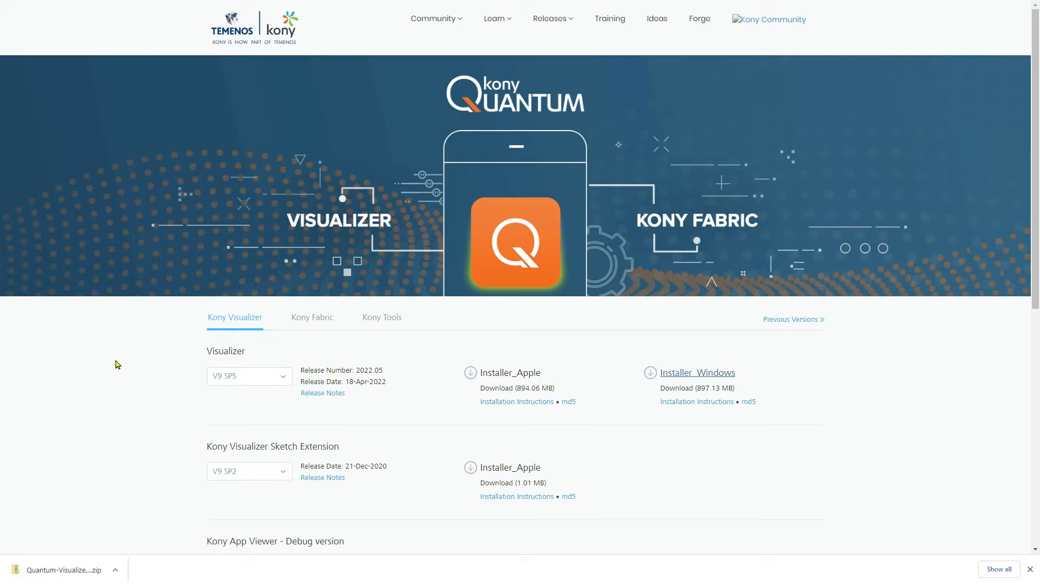
pyautogui.click(301, 317)
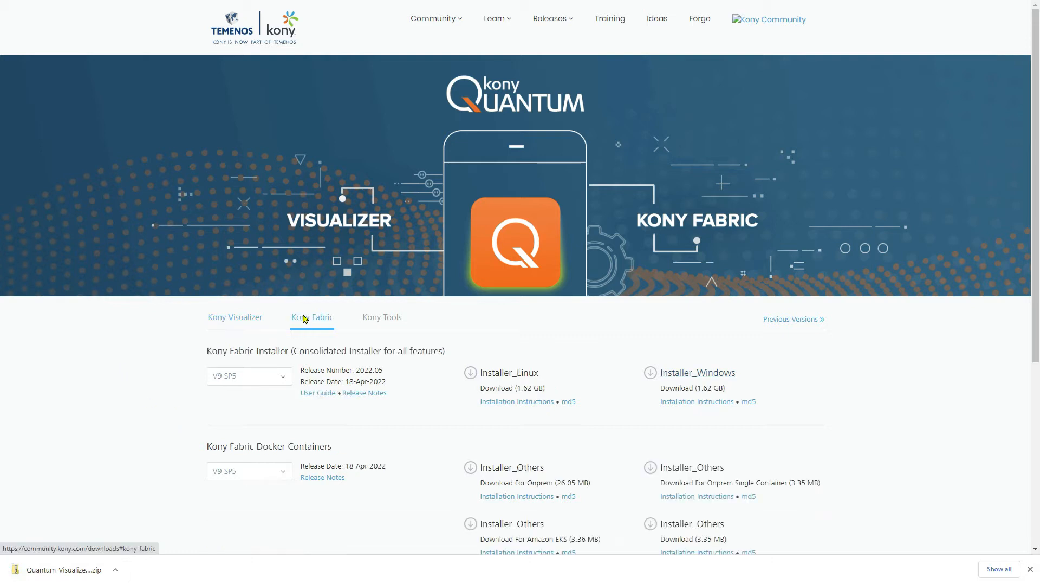
pyautogui.tripleClick(226, 351)
pyautogui.click(229, 380)
pyautogui.click(227, 378)
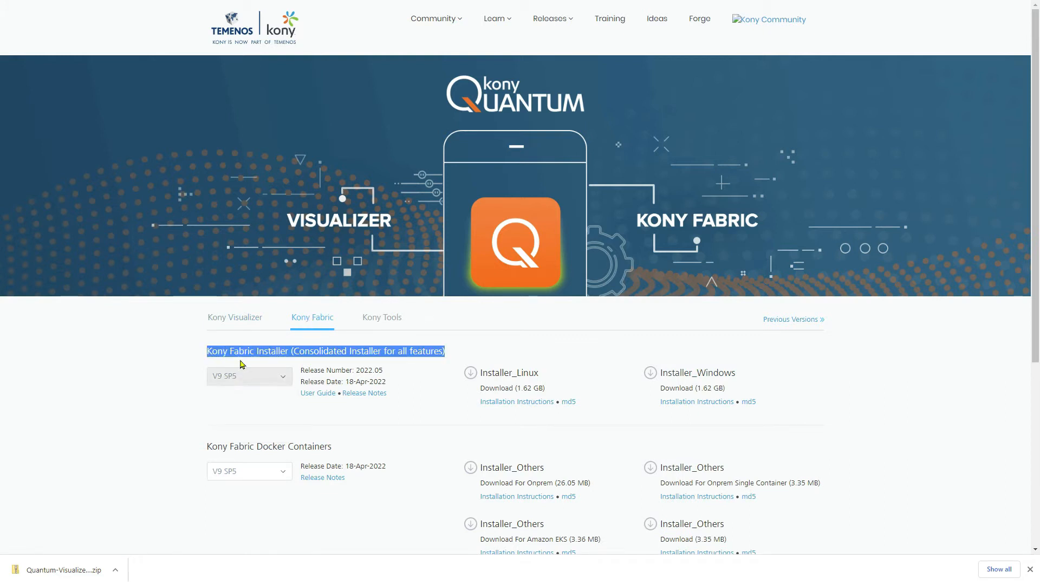
pyautogui.click(291, 349)
pyautogui.click(650, 374)
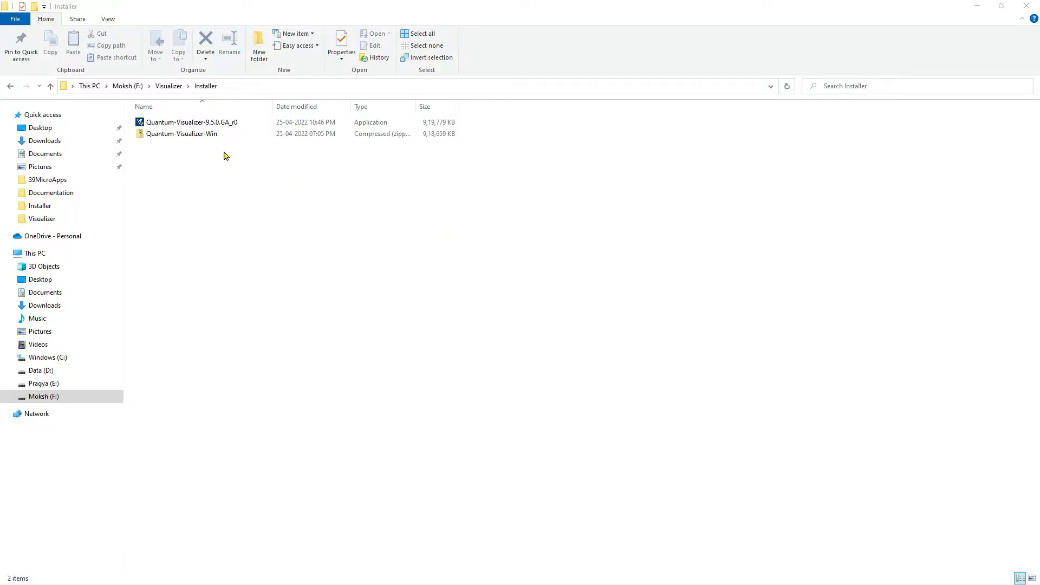
# Run the extracted Quantum-Visualizer-9.5.0.GA_r0 installer from the Installer folder and proceed past its introduction.
pyautogui.click(206, 135)
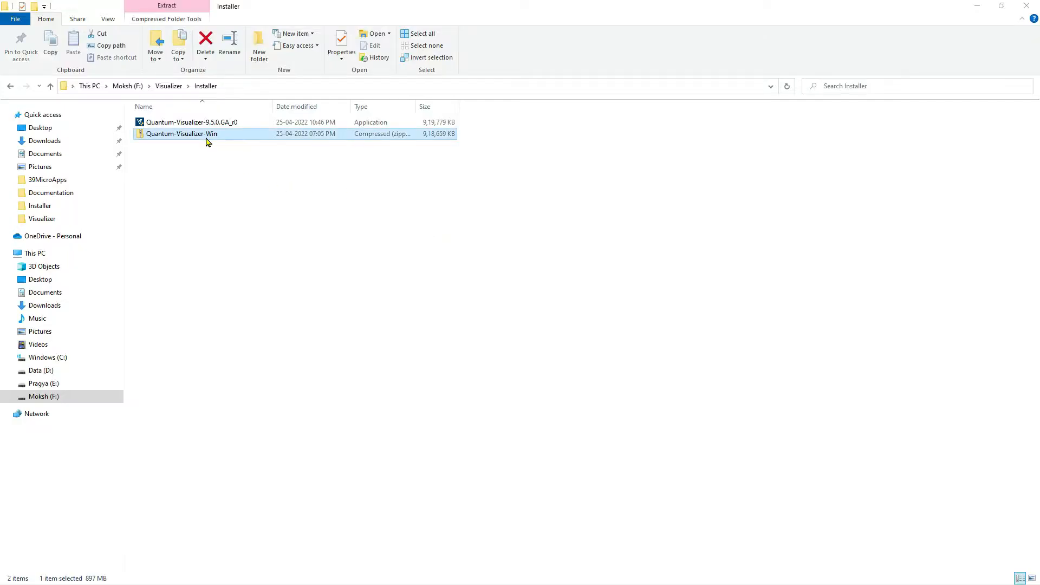
pyautogui.click(205, 124)
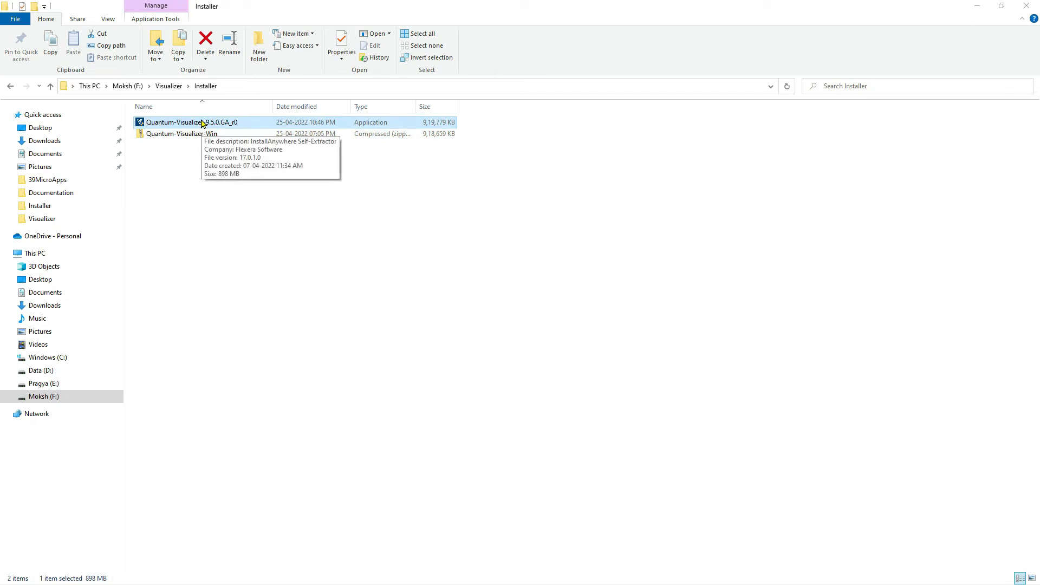
pyautogui.doubleClick(202, 123)
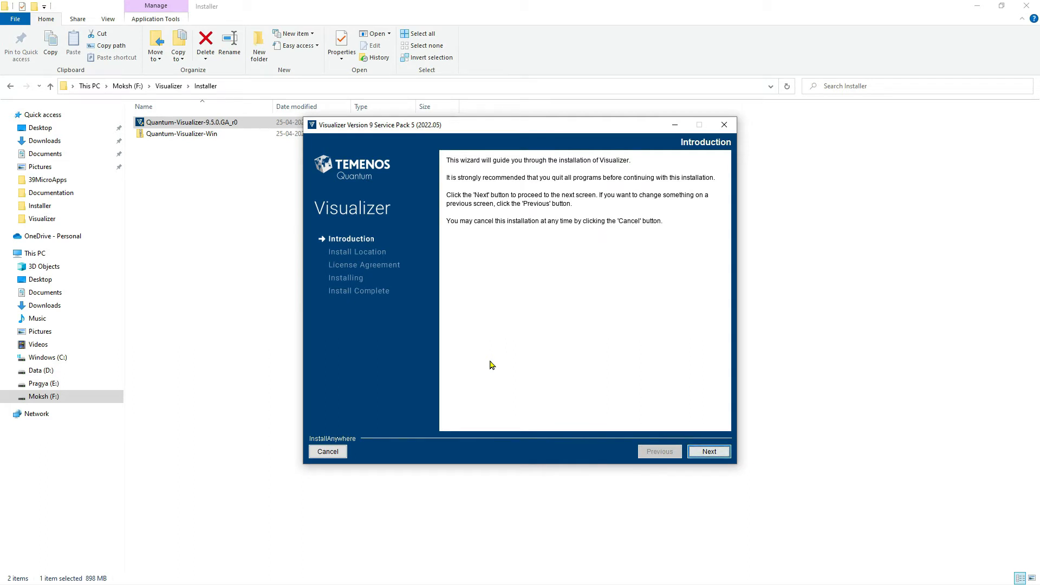
pyautogui.click(710, 452)
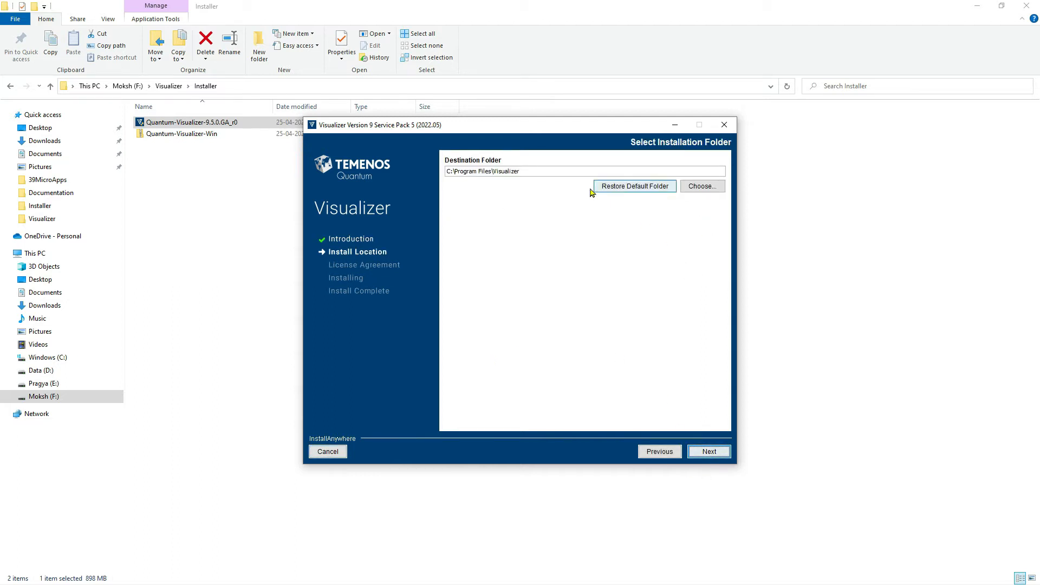
# Set the installer's destination folder to F:\Visualizer\Installation and continue.
pyautogui.hotkey('ctrl', 'a')
pyautogui.write('F:\\Visualizer\\Installation')
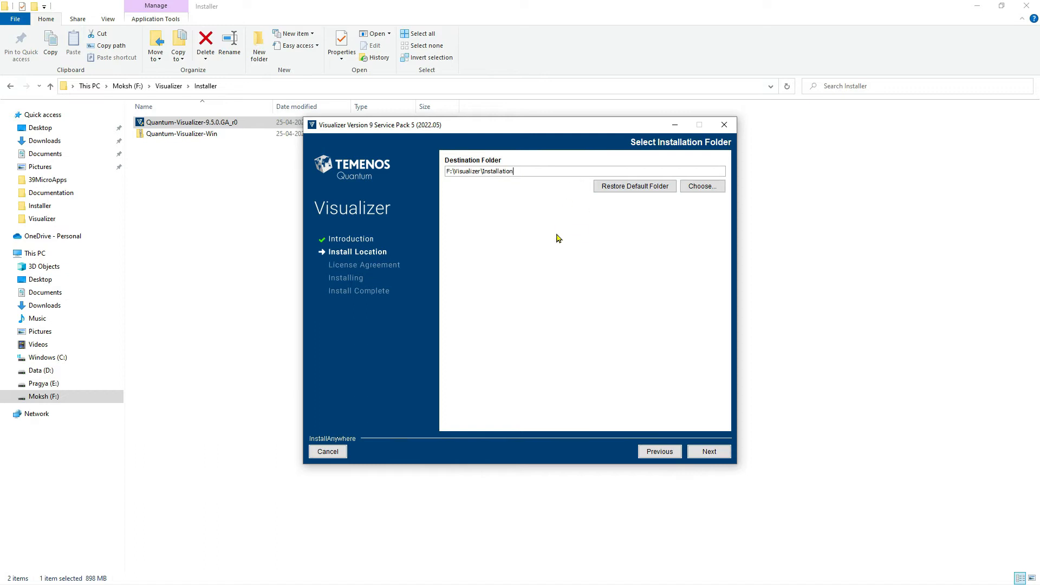
pyautogui.click(711, 452)
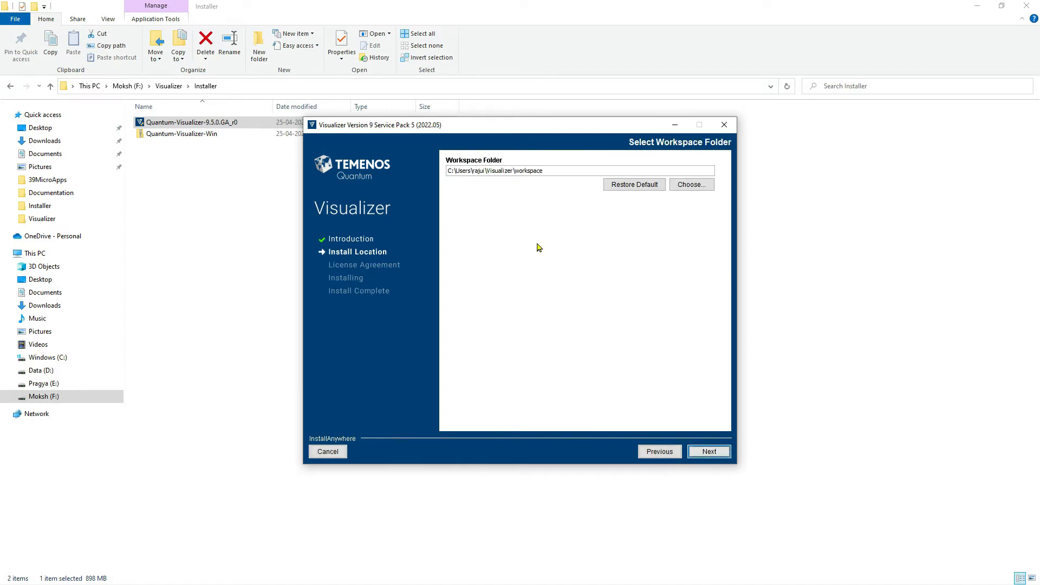
# Copy the path of the WorkspaceV9SP5 folder and set the installer's workspace folder to F:\Visualizer\WorkspaceV9SP5.
pyautogui.click(169, 86)
pyautogui.click(182, 193)
pyautogui.doubleClick(182, 193)
pyautogui.click(255, 87)
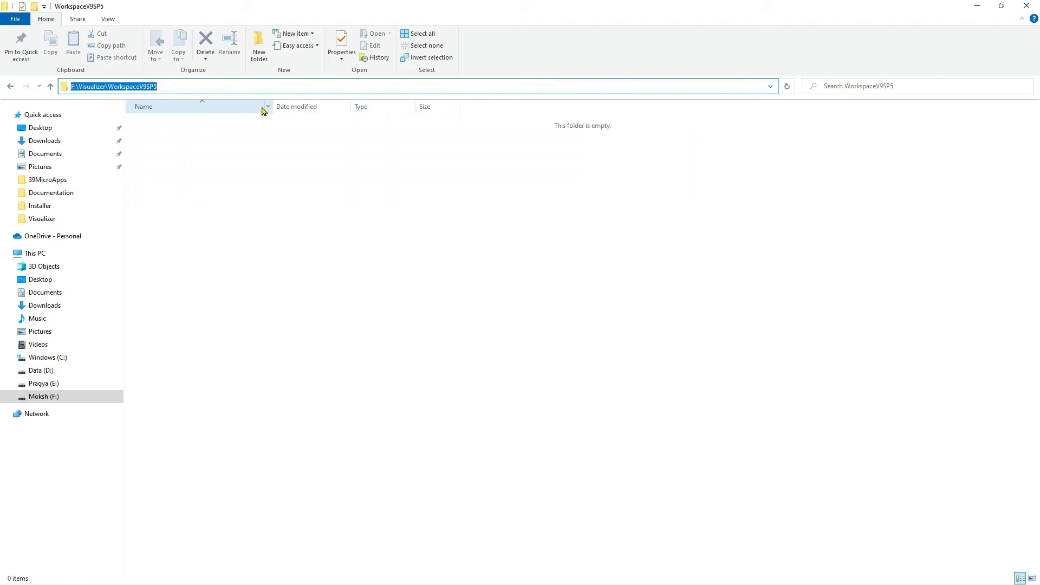
pyautogui.hotkey('ctrl', 'c')
pyautogui.hotkey('alt', 'Tab')
pyautogui.tripleClick(578, 171)
pyautogui.hotkey('ctrl', 'v')
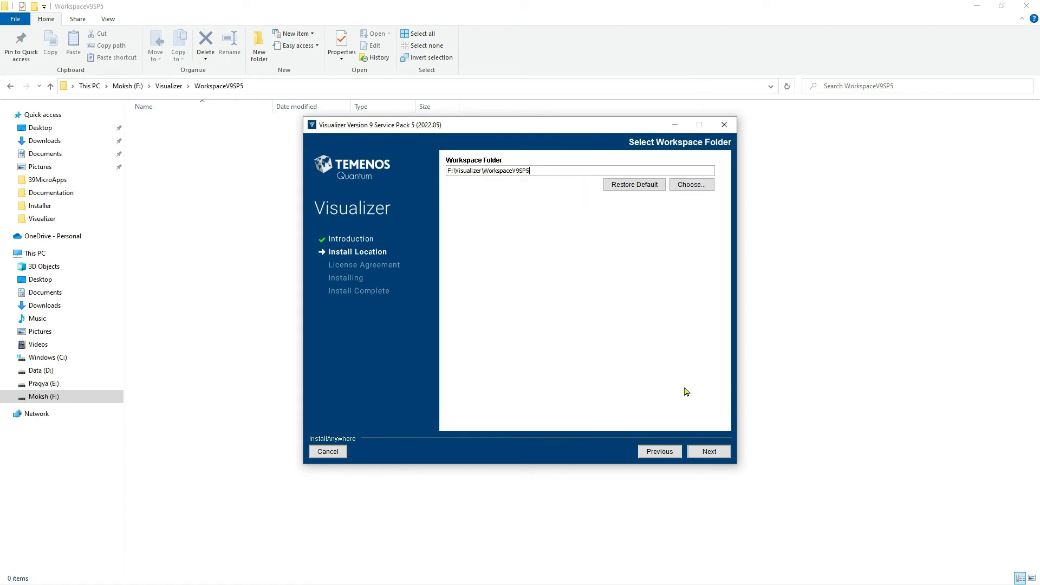
pyautogui.click(706, 454)
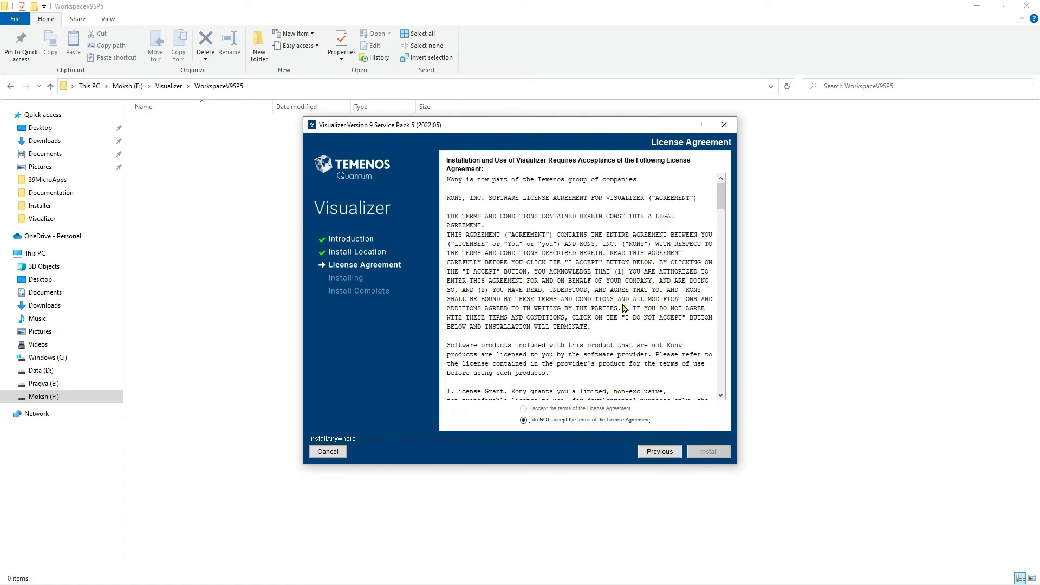
# Read through the license agreement to its end, accept its terms and start the Visualizer installation.
pyautogui.moveTo(720, 192); pyautogui.dragTo(745, 398)
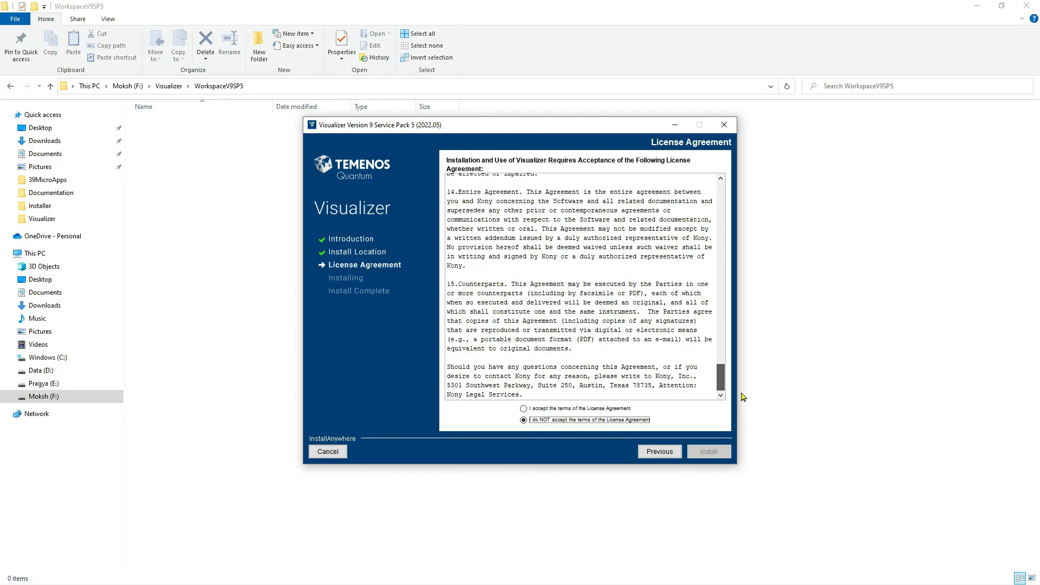
pyautogui.click(596, 410)
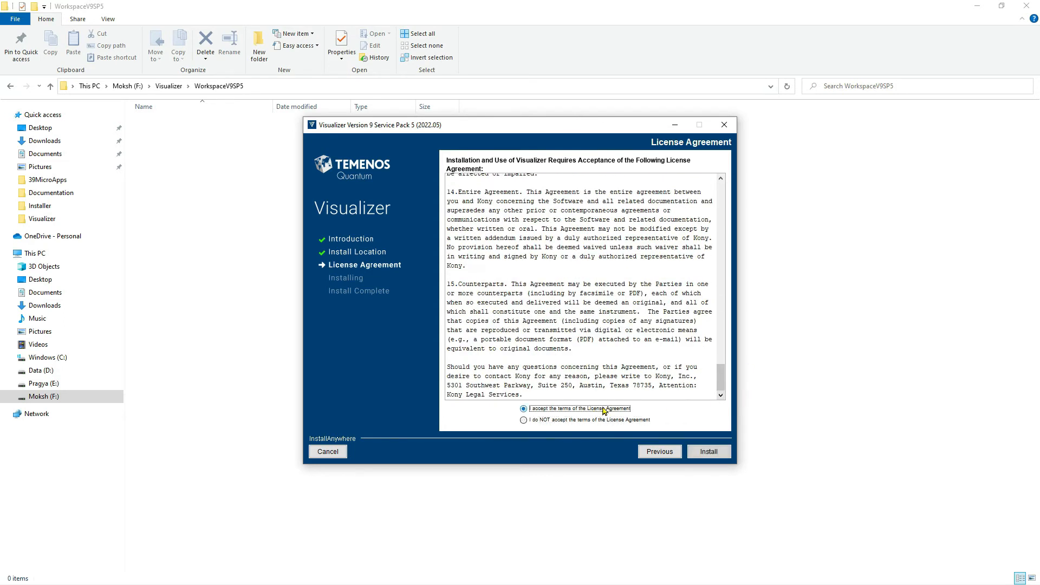
pyautogui.click(700, 452)
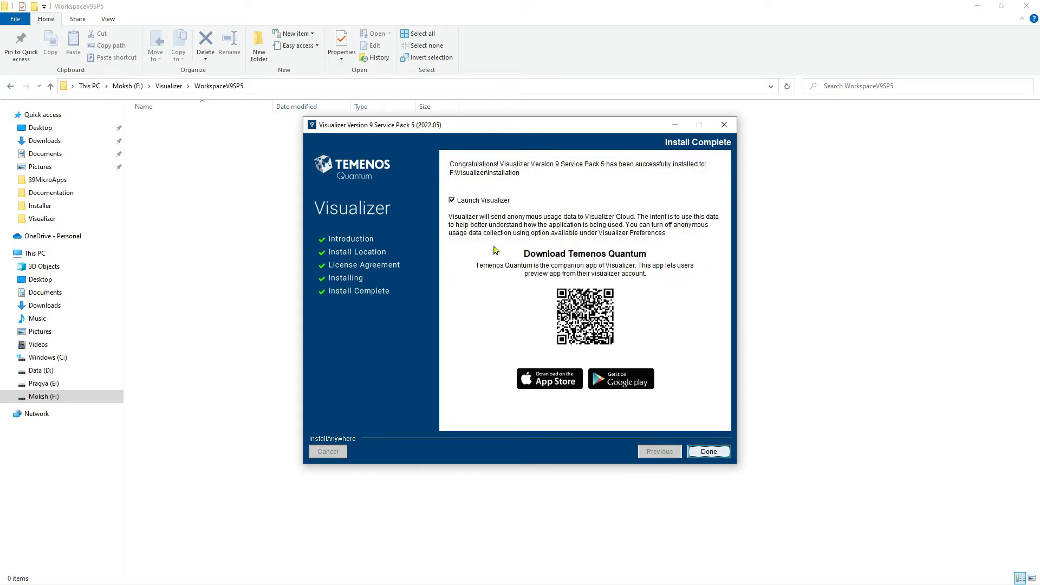
# Turn off the Launch Visualizer option and finish the installation wizard.
pyautogui.click(452, 200)
pyautogui.click(693, 452)
# Examine the path and installed files of the F:\Visualizer\Installation folder.
pyautogui.click(170, 86)
pyautogui.doubleClick(162, 139)
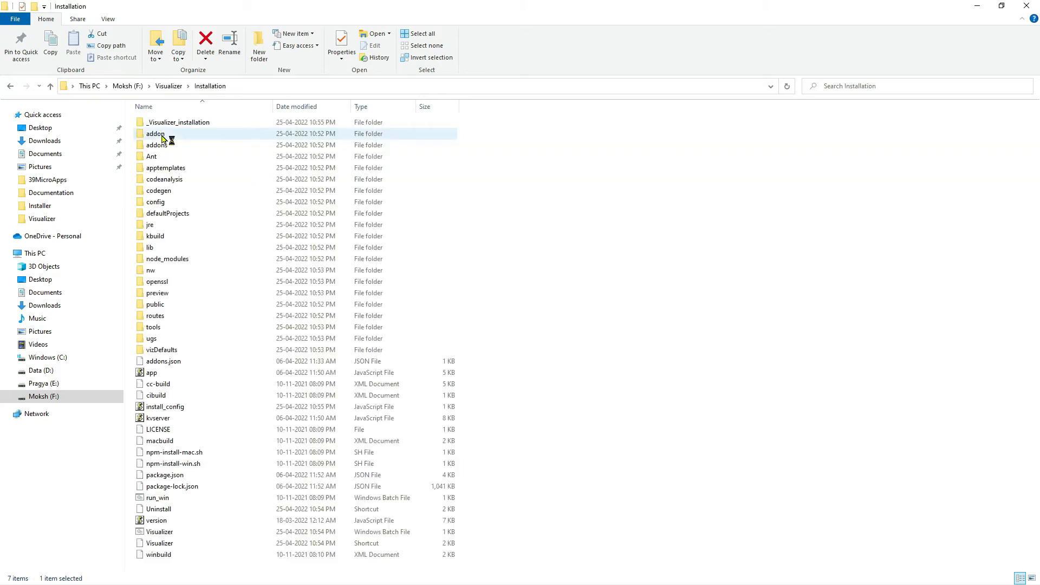
pyautogui.rightClick(588, 195)
pyautogui.click(596, 234)
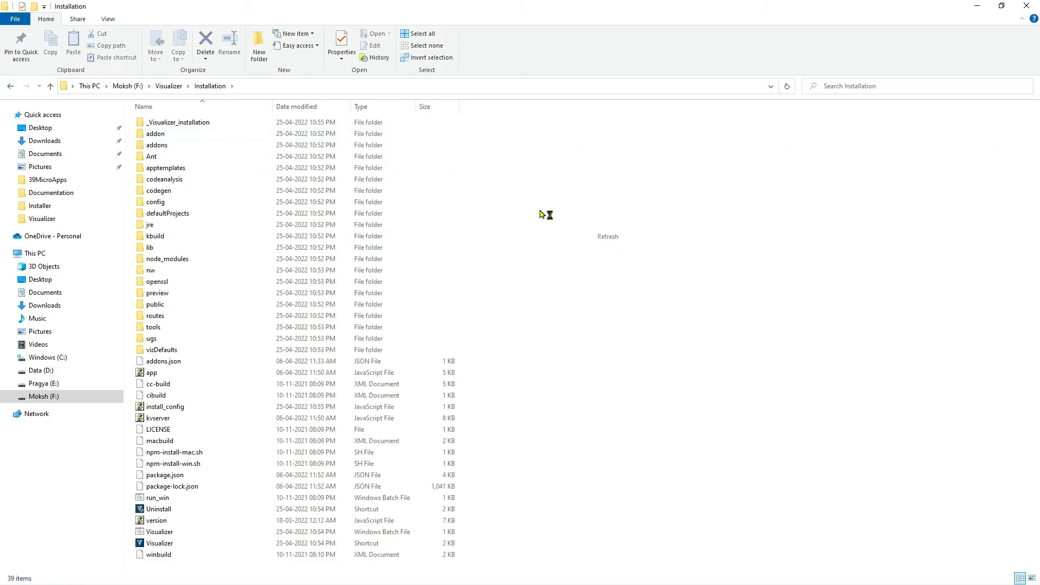
pyautogui.click(290, 87)
pyautogui.click(291, 87)
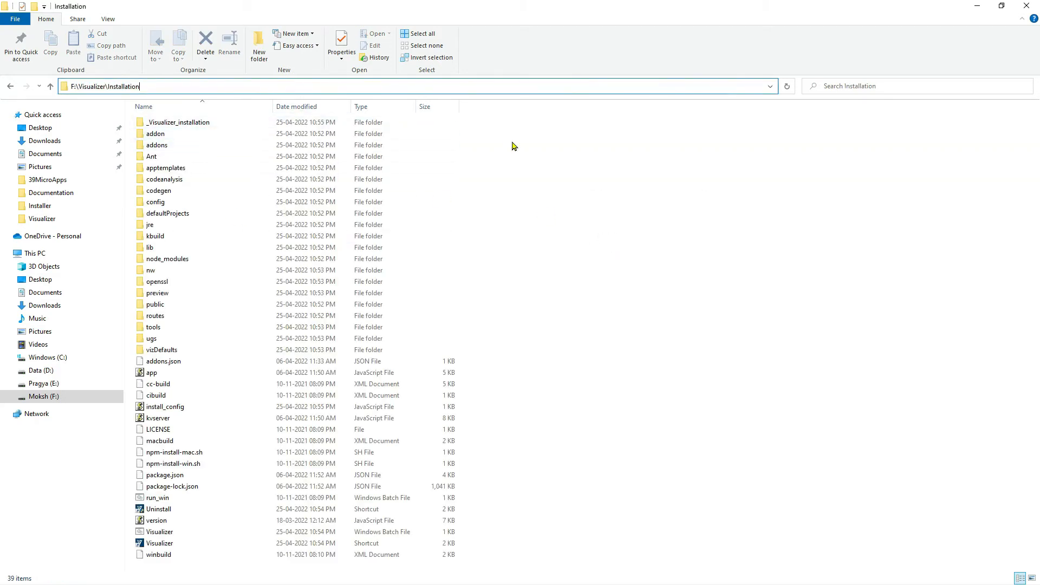
pyautogui.moveTo(184, 87); pyautogui.dragTo(66, 87)
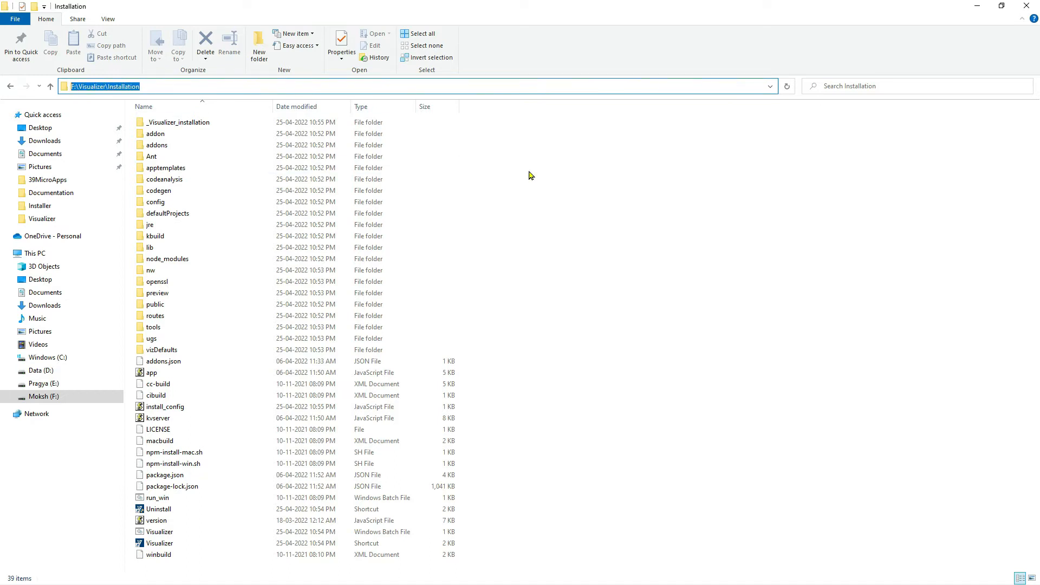
pyautogui.click(529, 175)
pyautogui.moveTo(546, 132); pyautogui.dragTo(181, 559)
pyautogui.click(615, 224)
pyautogui.rightClick(615, 224)
pyautogui.click(469, 226)
# Check the path and contents of the WorkspaceV9SP5 folder, and return to the parent Visualizer folder.
pyautogui.click(176, 91)
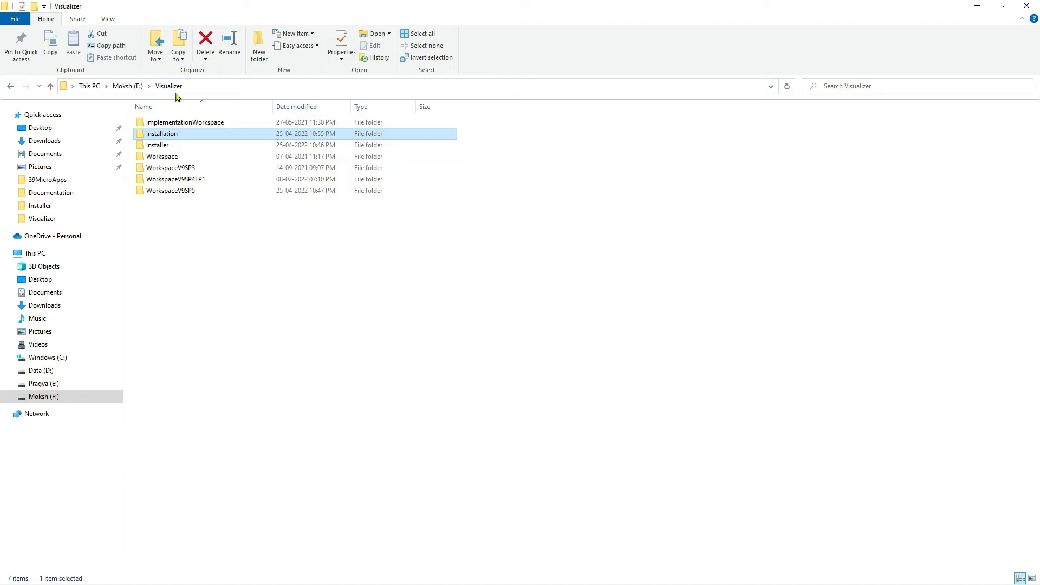
pyautogui.doubleClick(185, 191)
pyautogui.moveTo(287, 241); pyautogui.dragTo(169, 124)
pyautogui.click(256, 88)
pyautogui.click(265, 179)
pyautogui.click(168, 86)
pyautogui.click(249, 263)
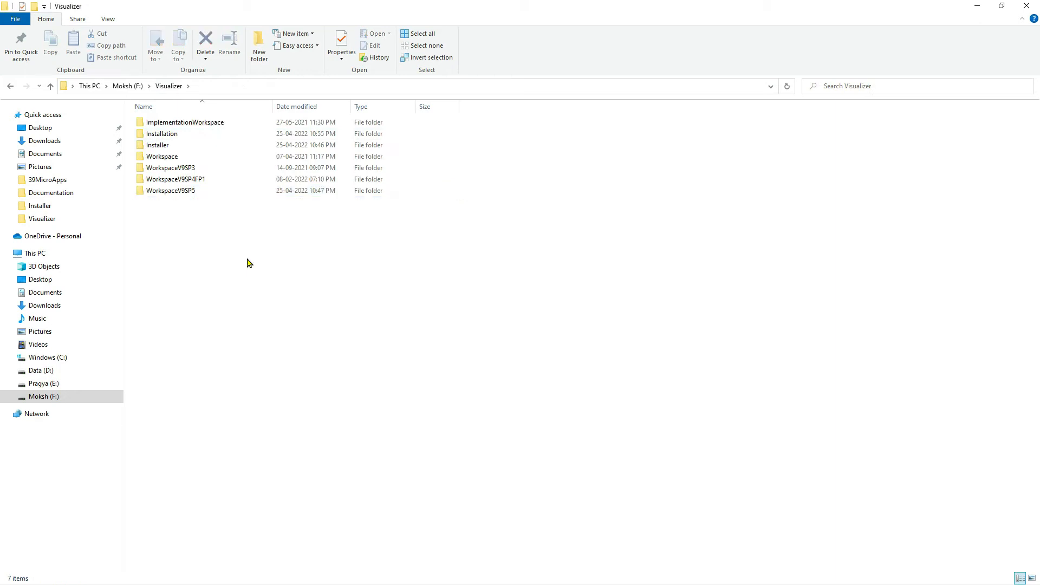
# Launch Visualizer from its shortcut in the Installation folder and sign in with the account's e-mail and password.
pyautogui.doubleClick(181, 134)
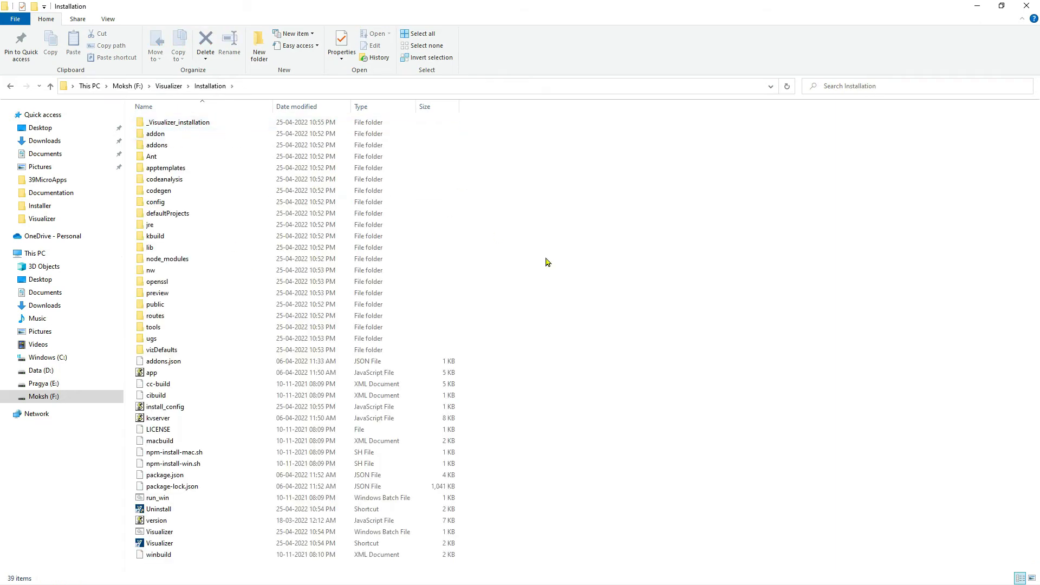
pyautogui.doubleClick(165, 544)
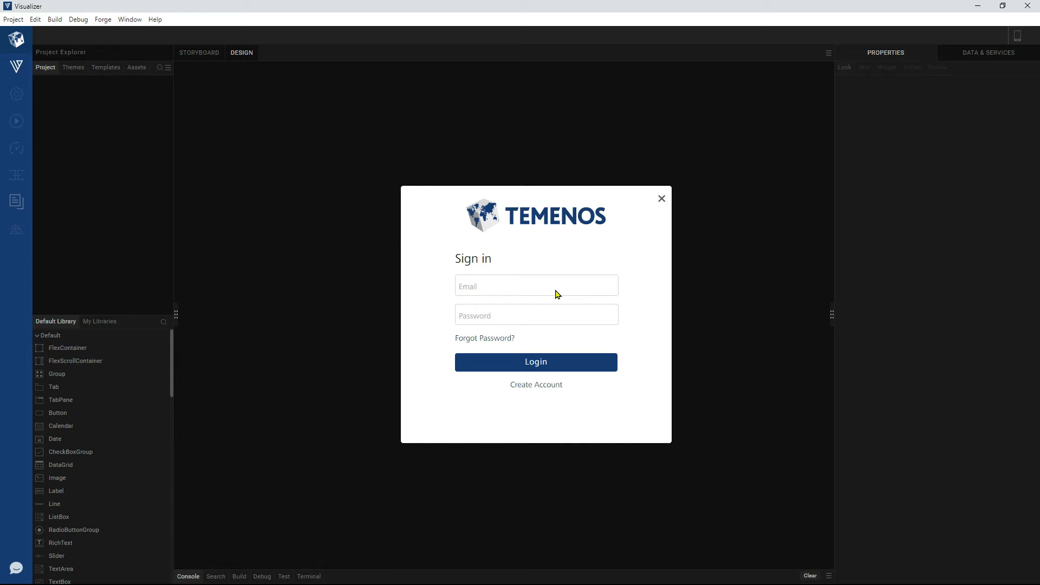
pyautogui.click(558, 286)
pyautogui.write('d')
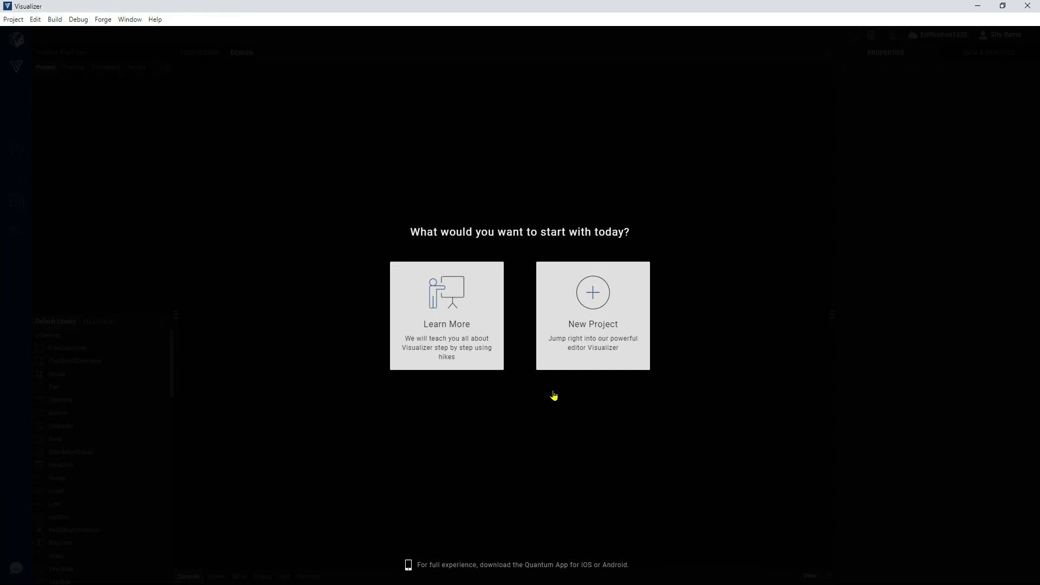
# Start a new project as a Web App with Desktop as the first device size.
pyautogui.click(593, 304)
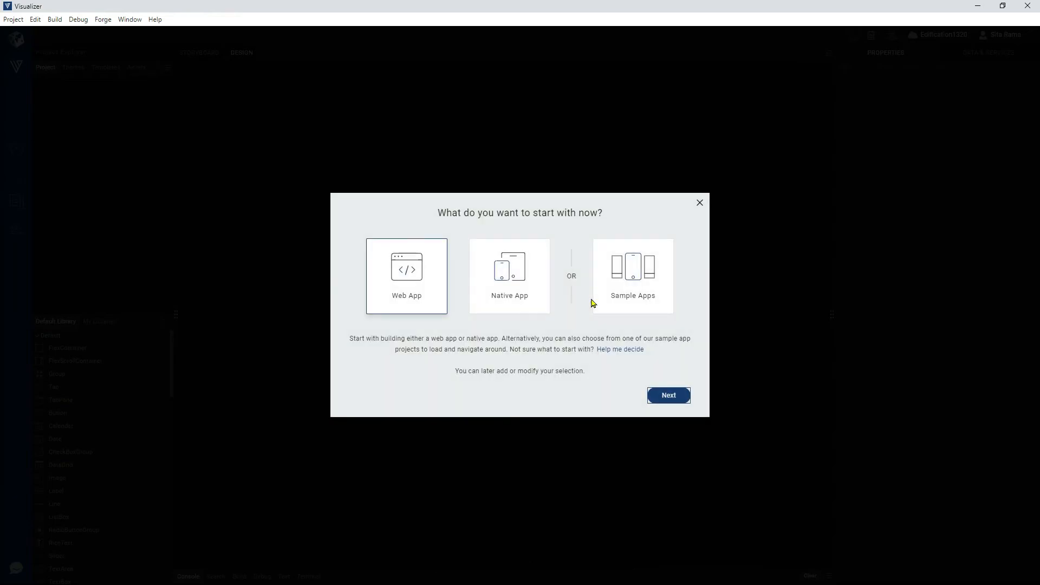
pyautogui.click(670, 397)
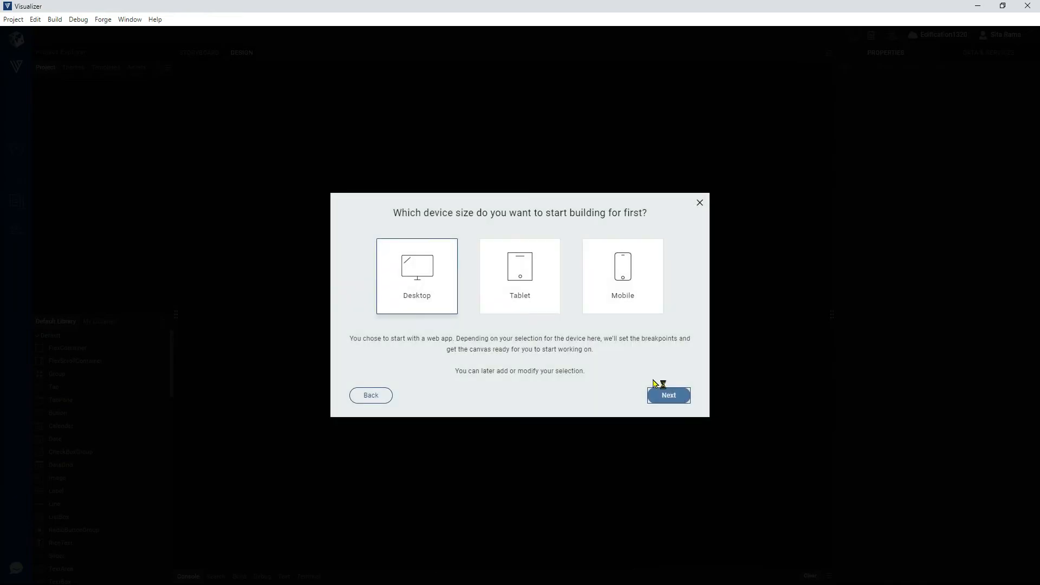
pyautogui.click(671, 398)
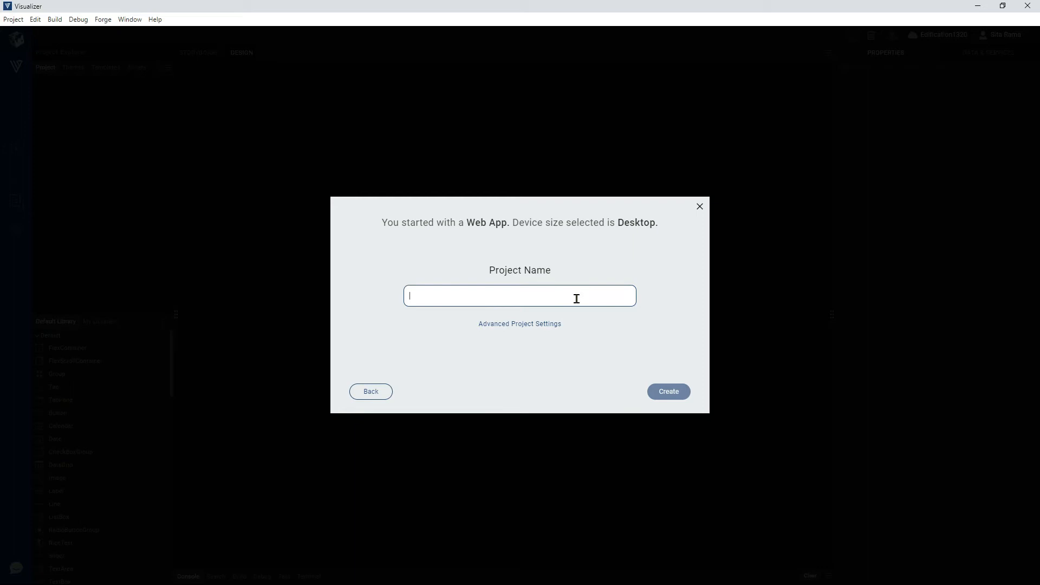
# Name the project SampleV9SP5, choose the Reference Architecture project type in the advanced settings, and create the project.
pyautogui.write('SampleV')
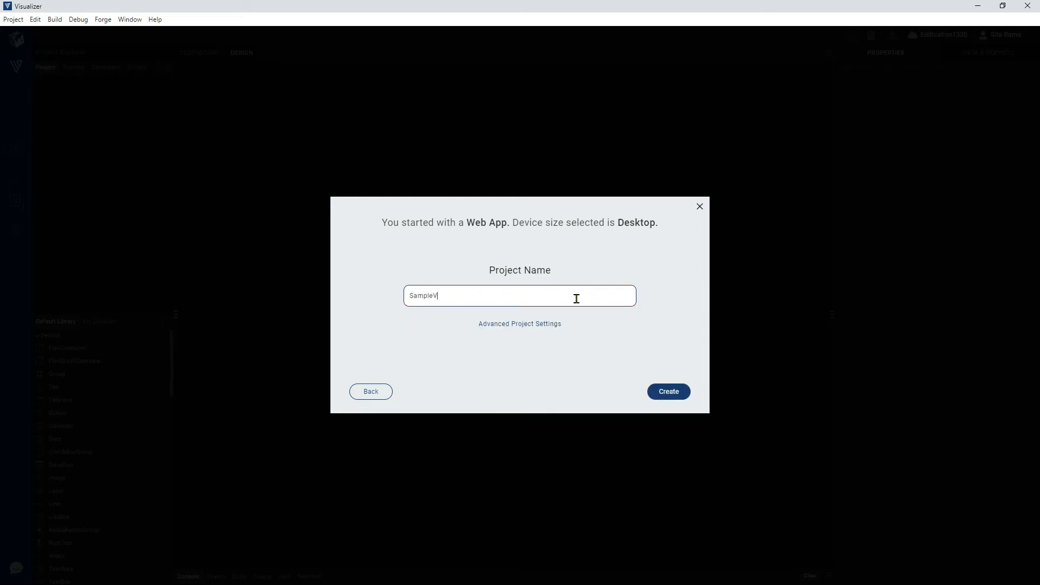
pyautogui.write('9SP5')
pyautogui.click(557, 327)
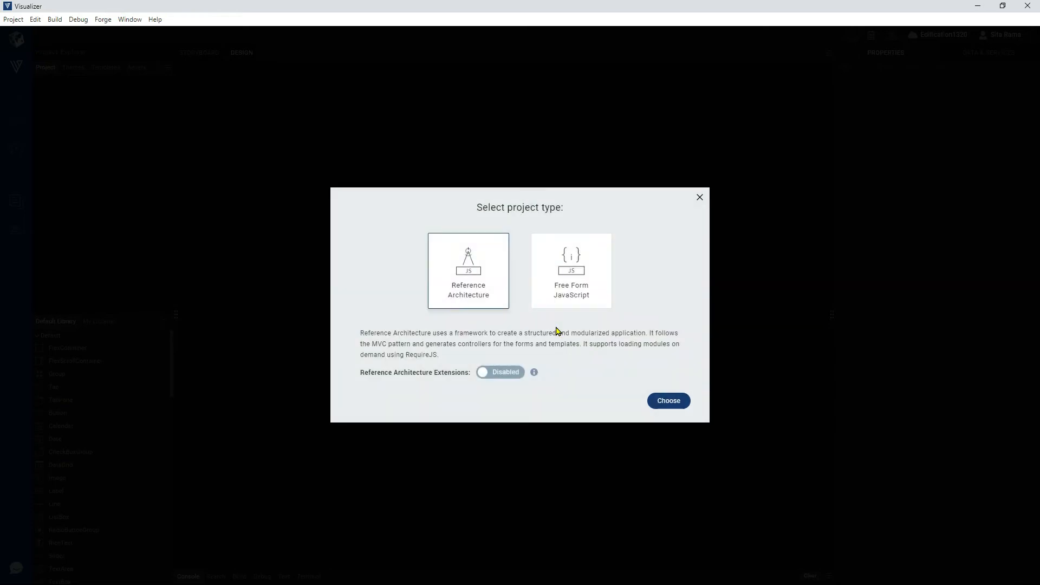
pyautogui.click(681, 404)
pyautogui.click(675, 396)
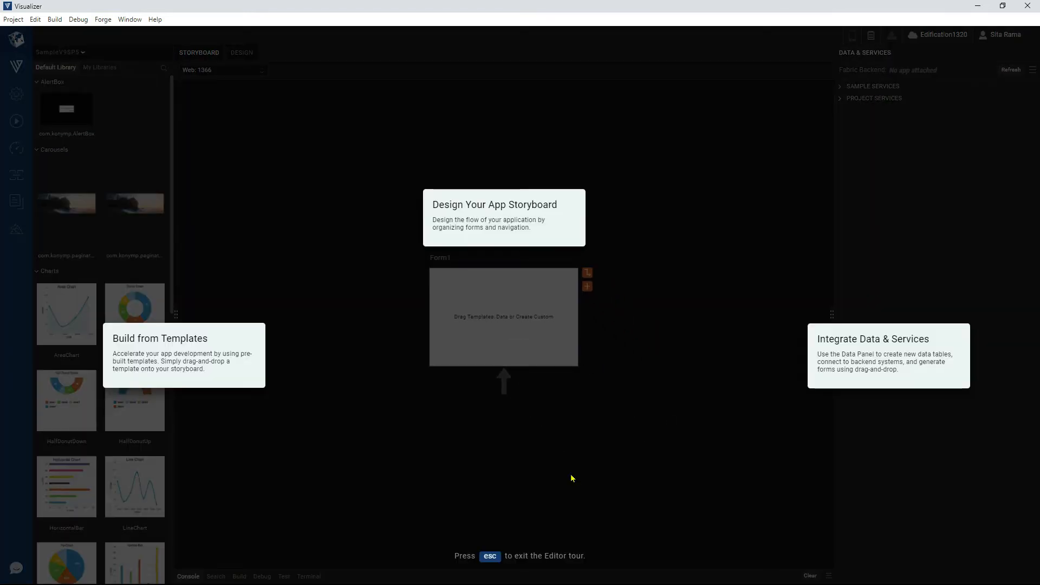
# Exit the editor tour and show the project in the Design view with the console expanded.
pyautogui.press('Escape')
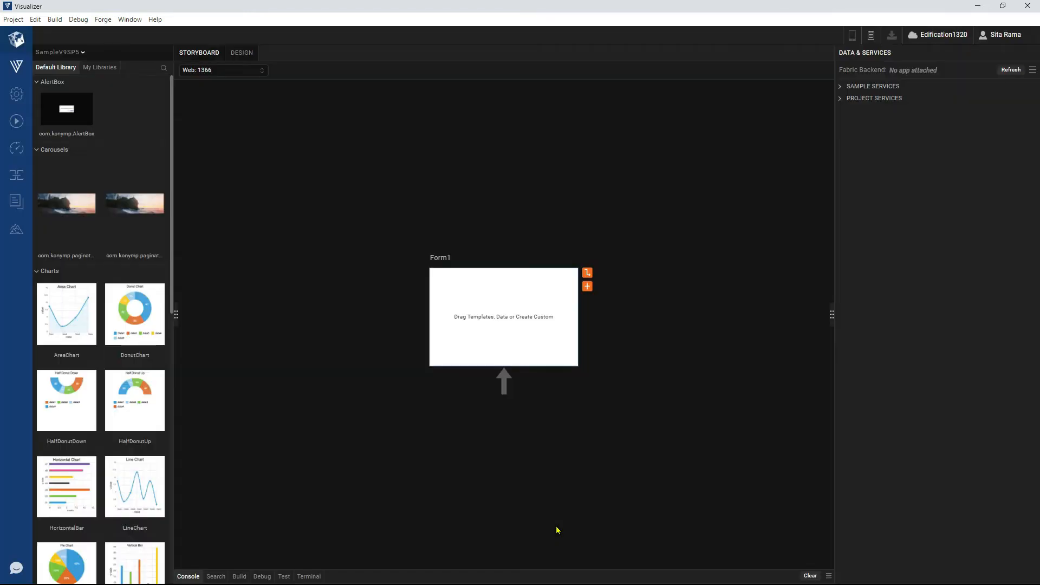
pyautogui.click(233, 53)
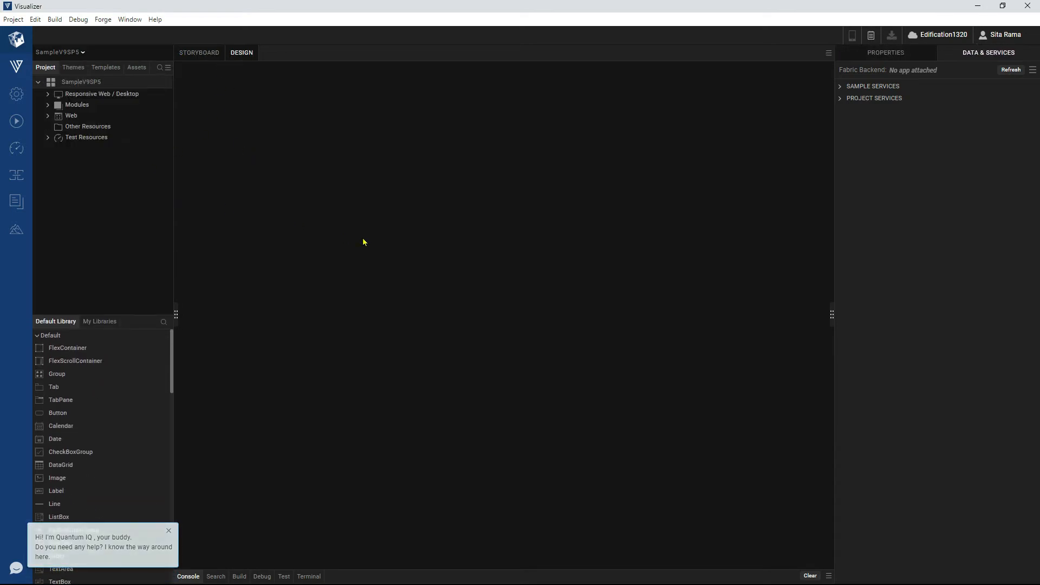
pyautogui.click(417, 573)
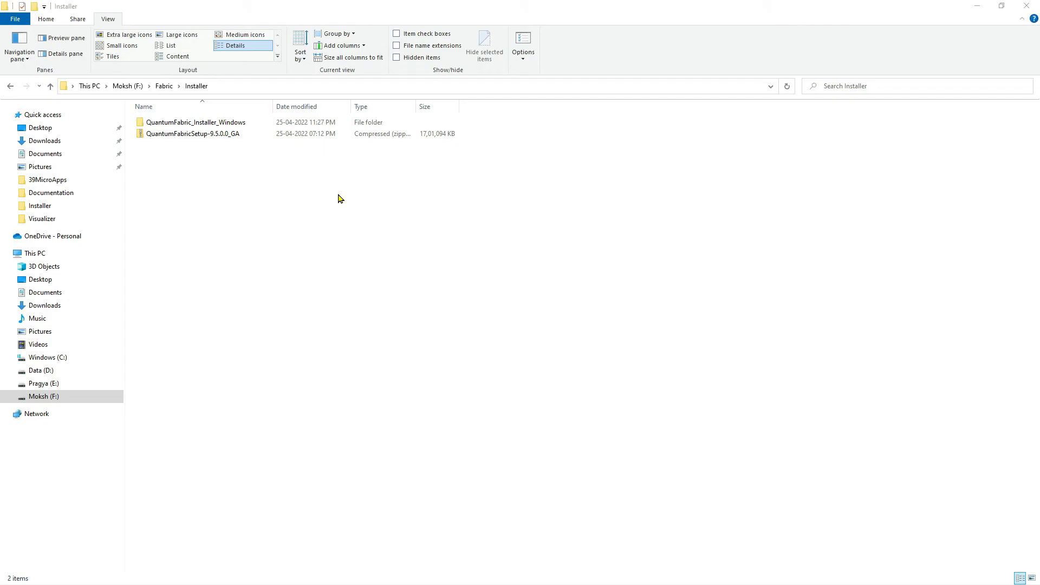
# Switch to File Explorer, open the QuantumFabric_Installer_Windows folder and launch QuantumFabricInstaller-9.5.0.0_GA.
pyautogui.click(211, 136)
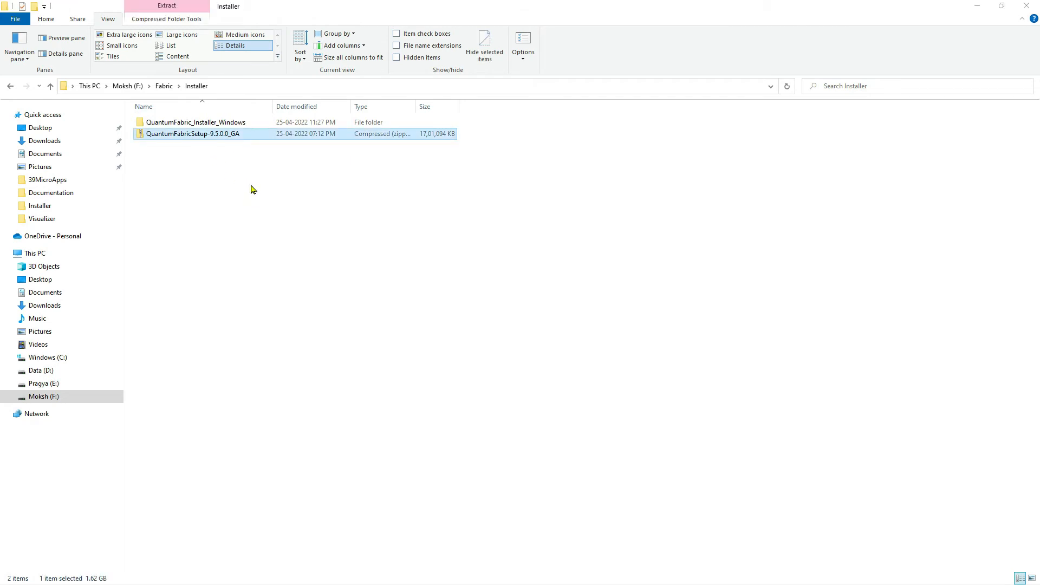
pyautogui.doubleClick(220, 124)
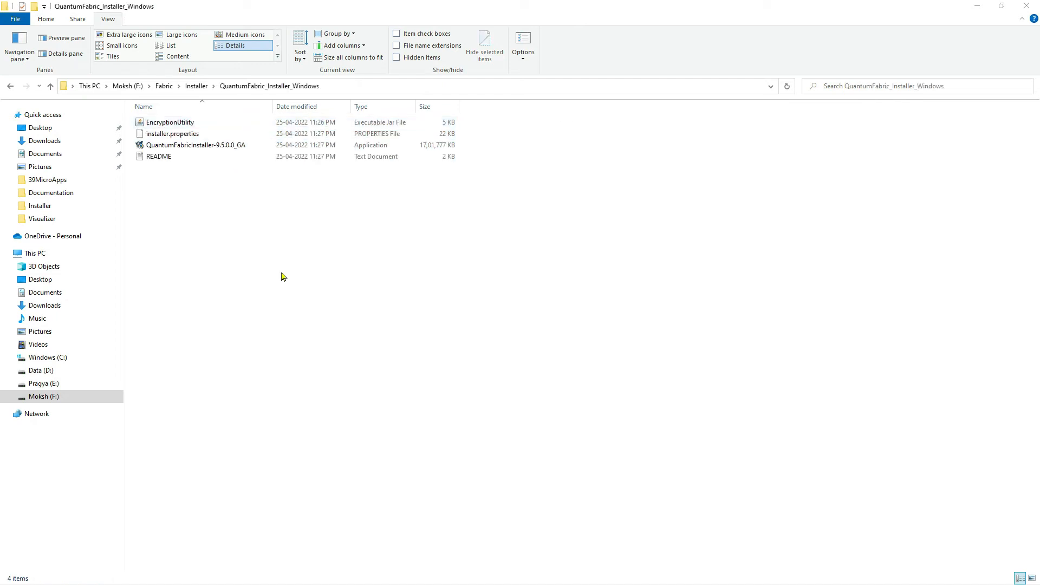
pyautogui.click(222, 147)
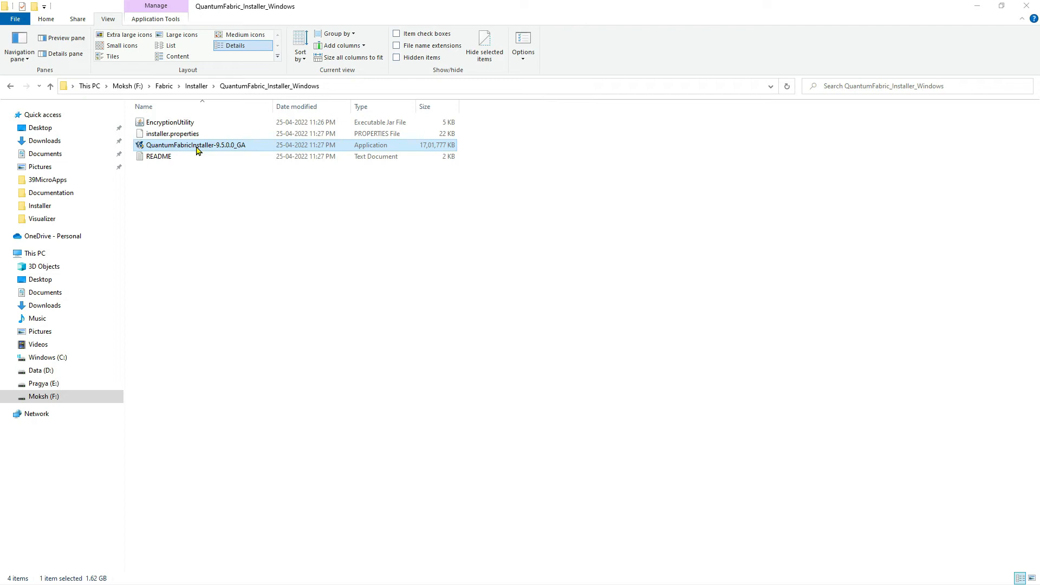
pyautogui.doubleClick(197, 147)
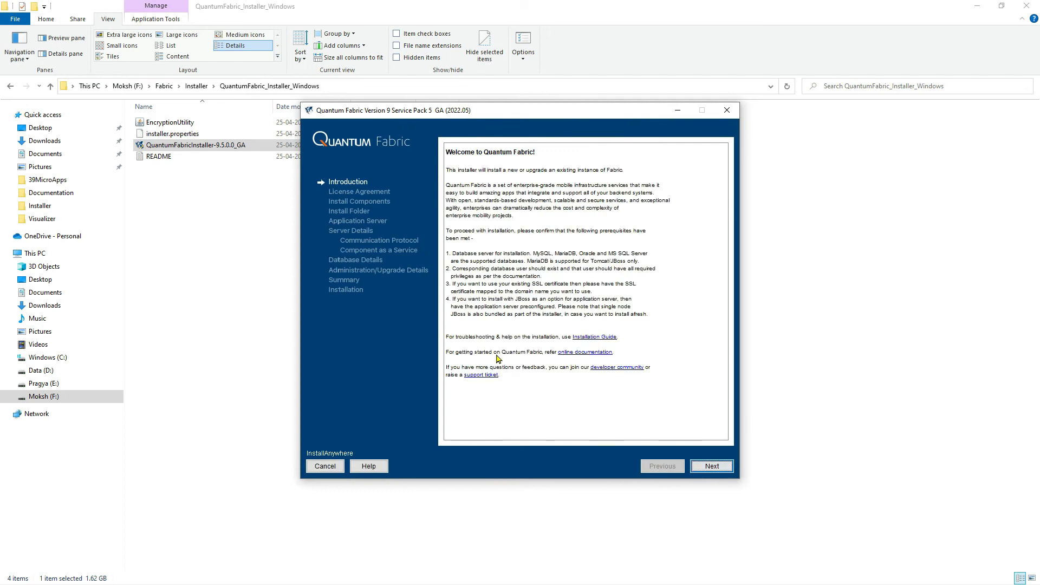
pyautogui.click(712, 466)
pyautogui.moveTo(723, 192); pyautogui.dragTo(747, 402)
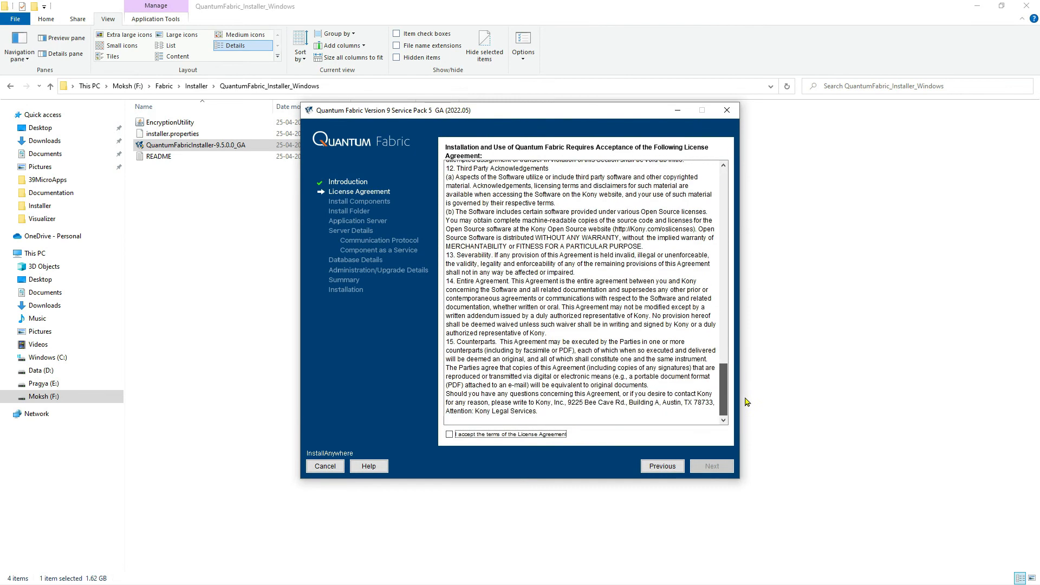
pyautogui.click(659, 472)
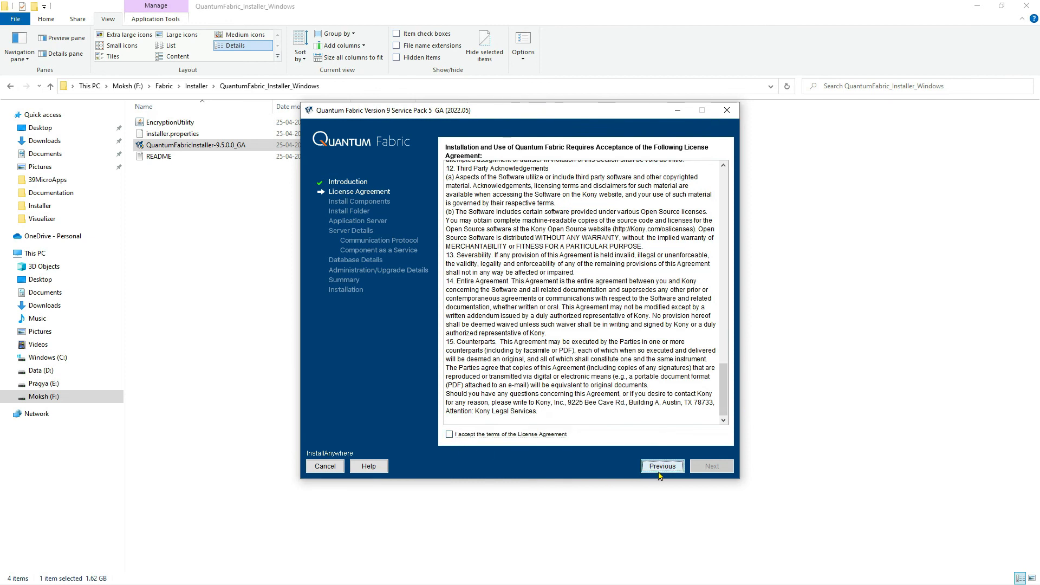
# Review the installation prerequisites on the introduction page, including the supported databases, database user privileges, SSL certificate and JBoss notes.
pyautogui.doubleClick(458, 258)
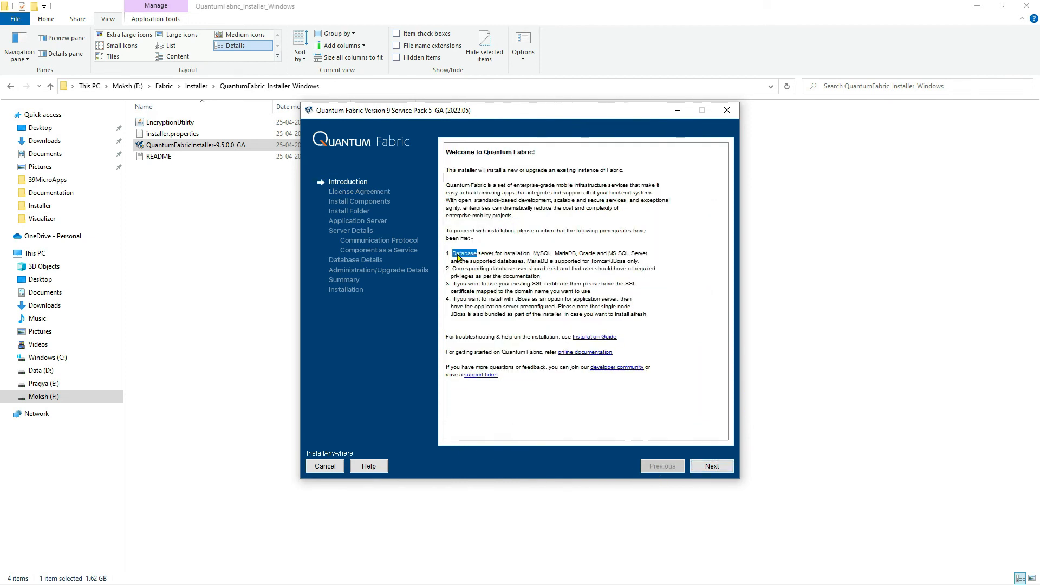
pyautogui.tripleClick(517, 255)
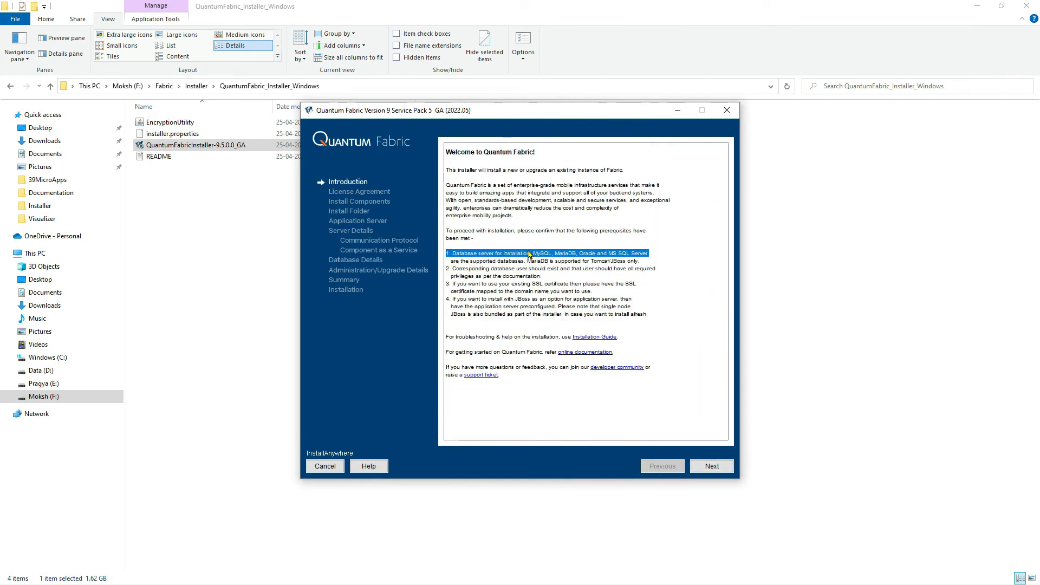
pyautogui.tripleClick(464, 271)
pyautogui.tripleClick(513, 278)
pyautogui.click(491, 296)
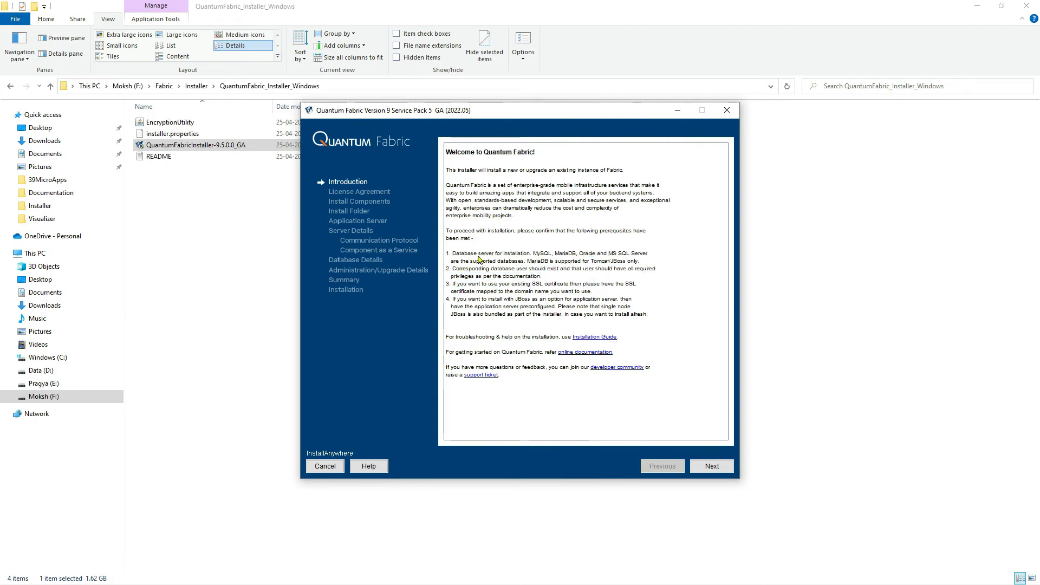
pyautogui.moveTo(450, 253)
pyautogui.mouseDown()
pyautogui.moveTo(642, 323)
pyautogui.moveTo(450, 256)
pyautogui.moveTo(449, 236)
pyautogui.mouseUp()
pyautogui.click(655, 315)
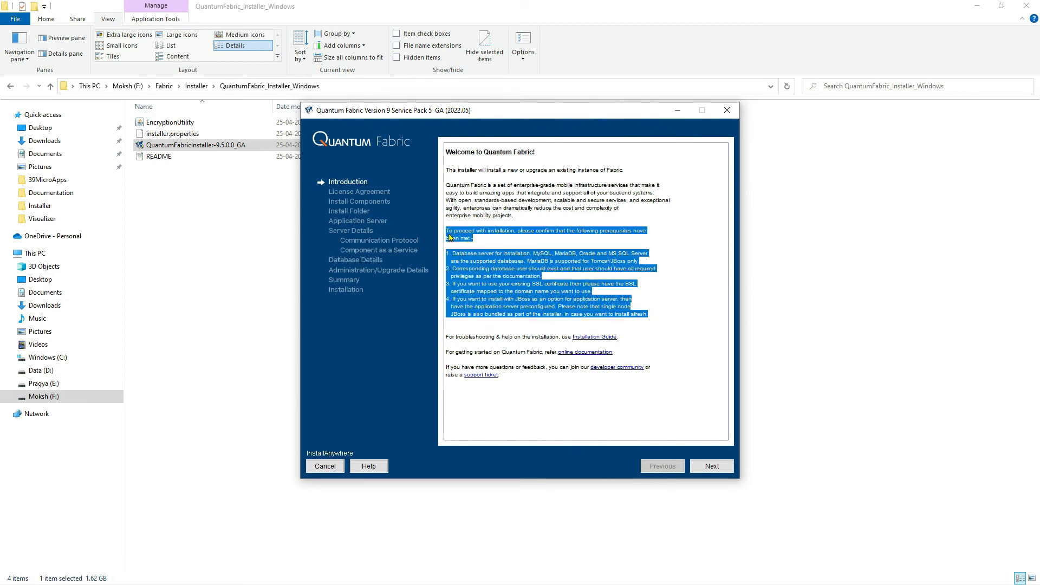
pyautogui.click(449, 237)
pyautogui.moveTo(658, 315); pyautogui.dragTo(435, 232)
pyautogui.click(580, 293)
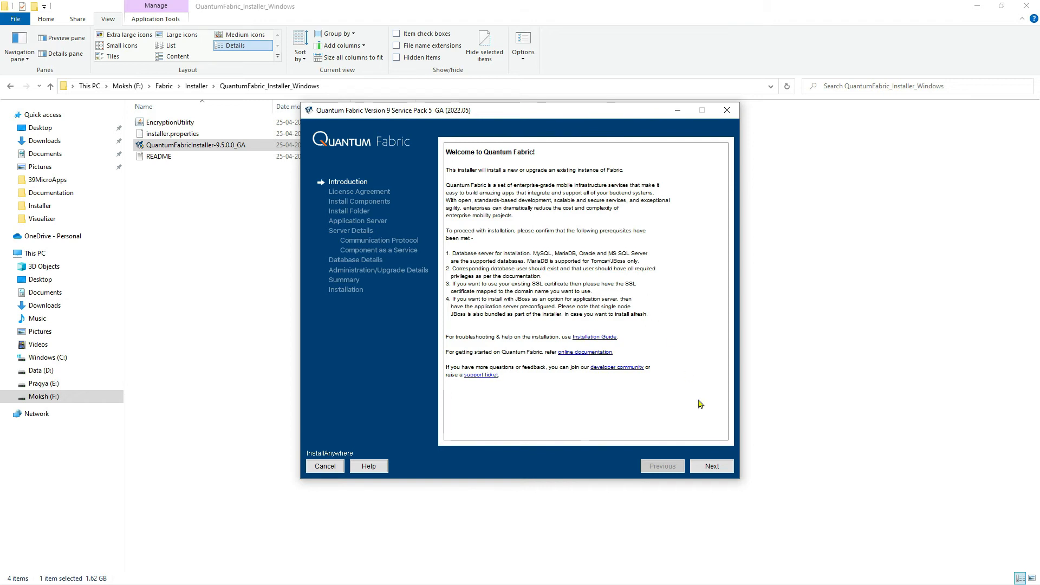
# Proceed to the license agreement, go through it to the end and accept its terms.
pyautogui.click(712, 466)
pyautogui.moveTo(724, 217); pyautogui.dragTo(749, 418)
pyautogui.click(479, 434)
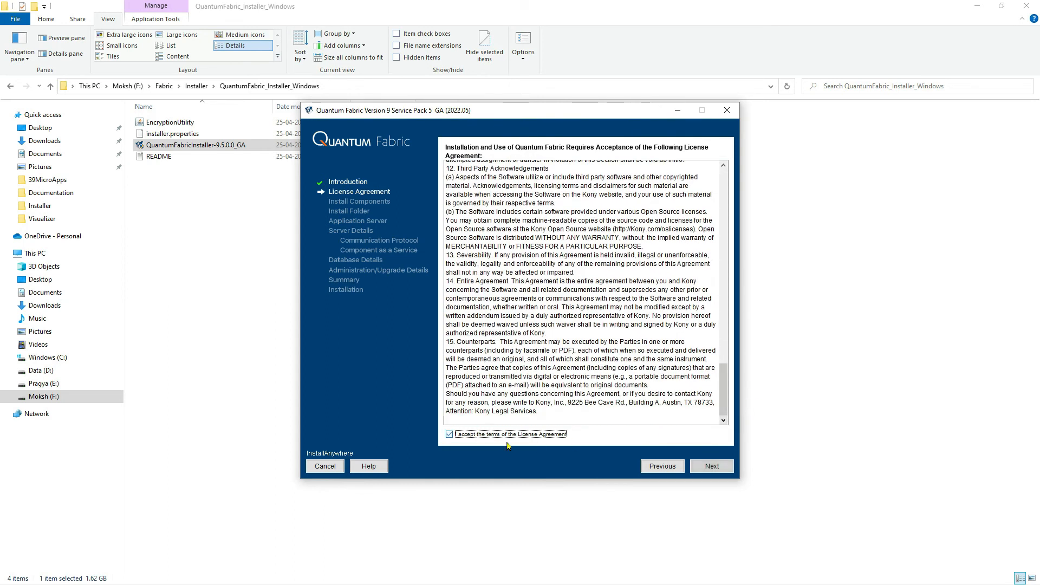
pyautogui.click(712, 467)
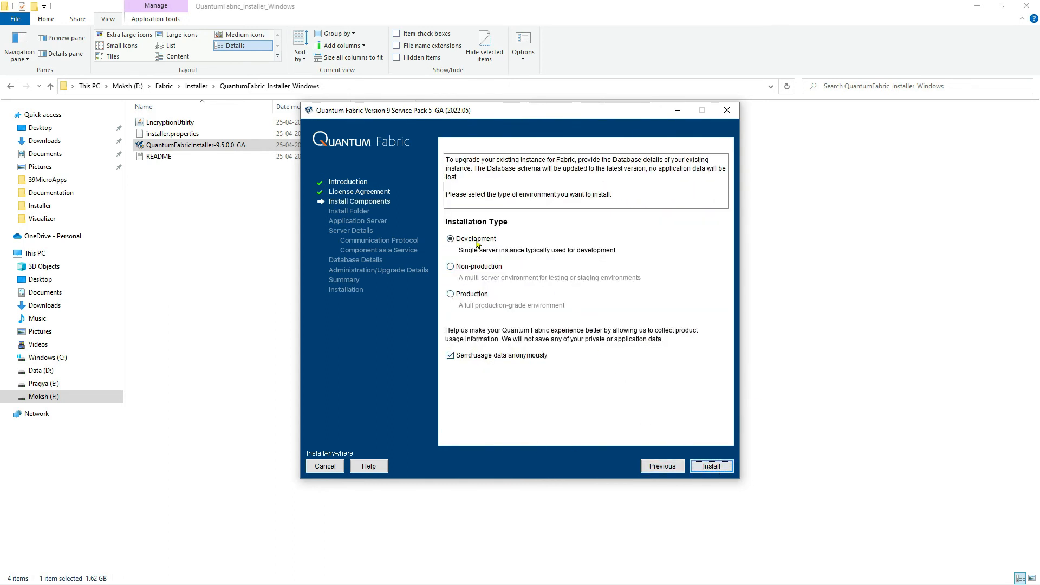
# Continue with the Development installation type, without sending anonymous usage data, and keep all five components selected.
pyautogui.click(486, 357)
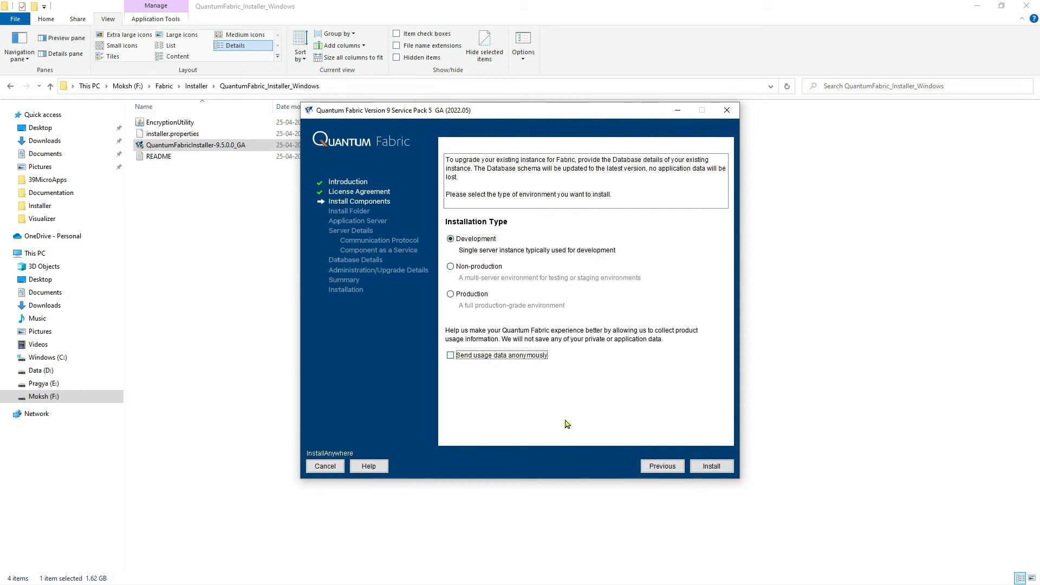
pyautogui.click(703, 475)
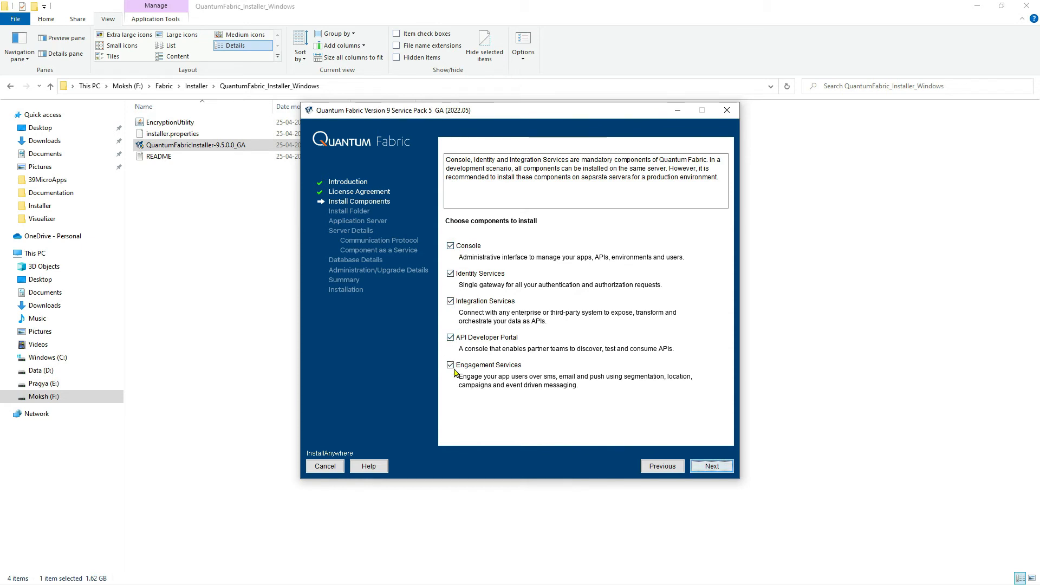
pyautogui.click(701, 467)
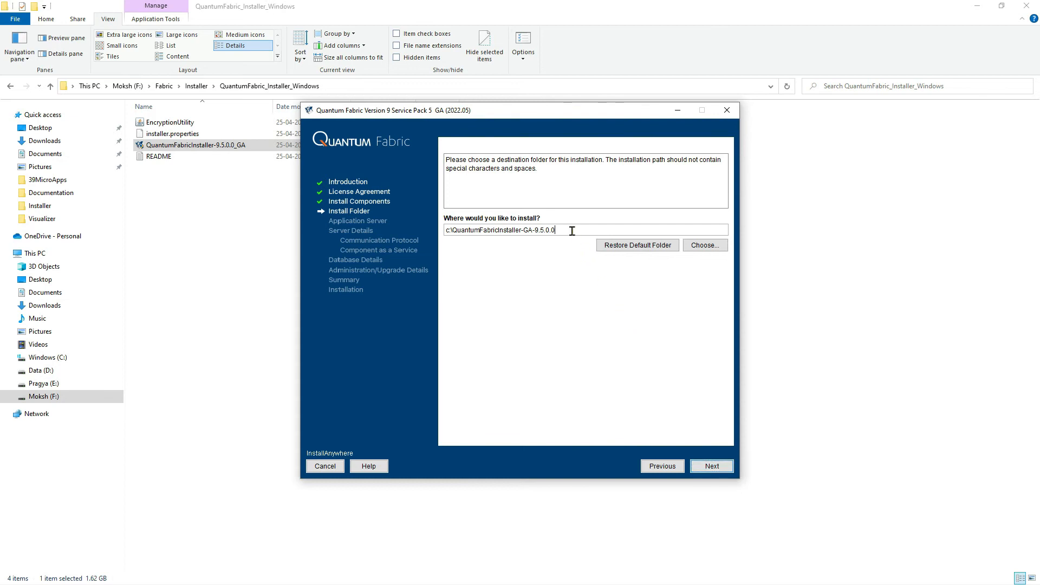
# Set the installation folder to F:\Fabric\Installation and continue.
pyautogui.tripleClick(571, 231)
pyautogui.write('F:\\Fabric\\Installation')
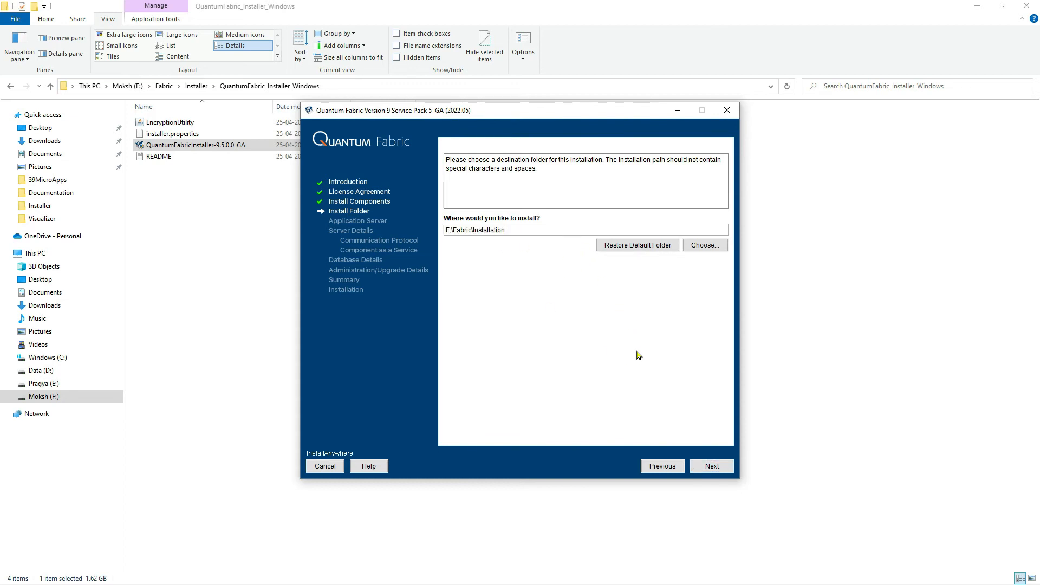
pyautogui.click(697, 466)
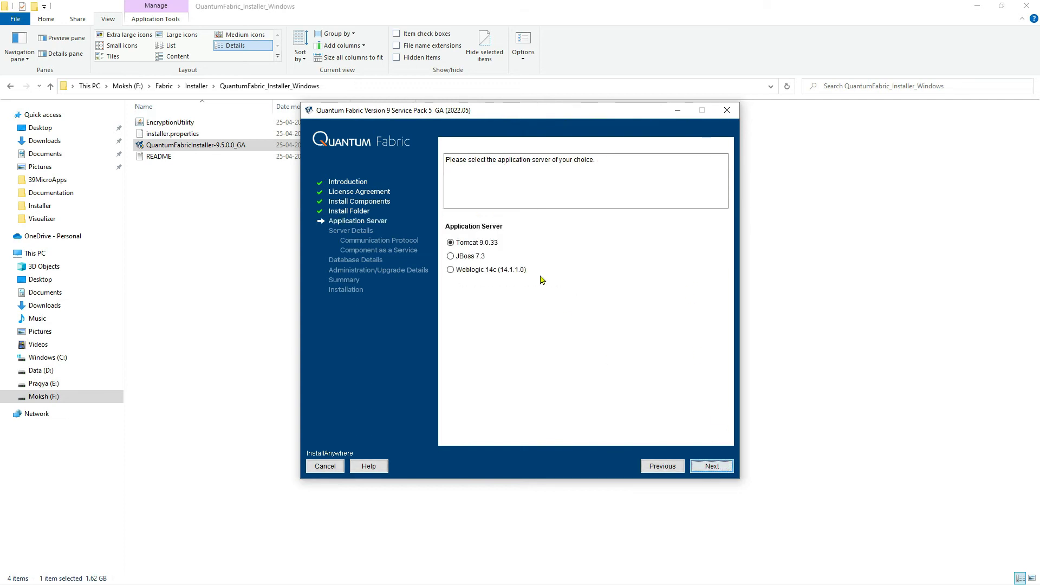
# Choose Tomcat 9.0.33 as application server with HTTP, and accept hostname MSI, HTTP port 8080 and shutdown port 38011.
pyautogui.click(494, 243)
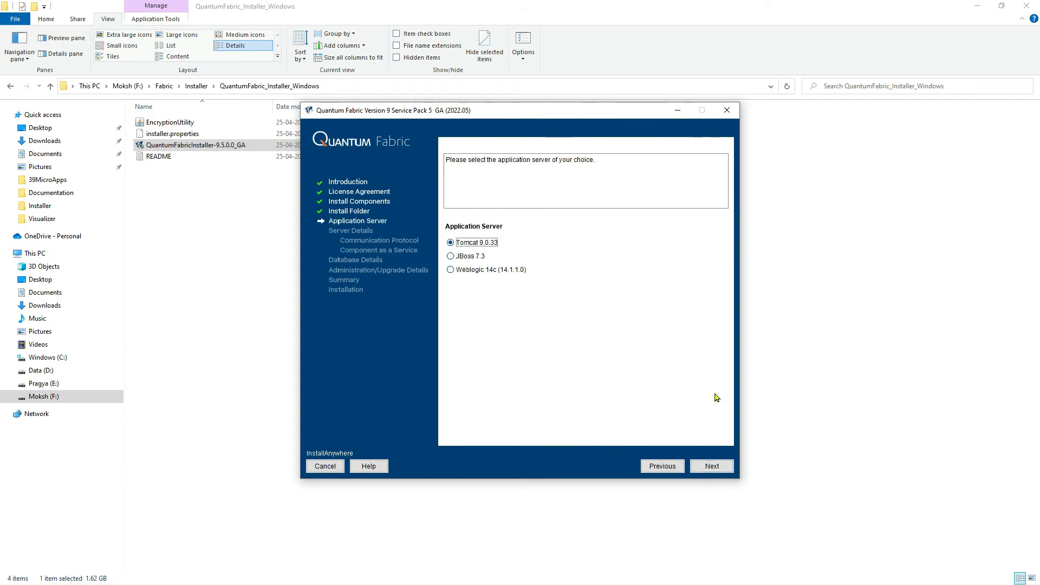
pyautogui.click(713, 468)
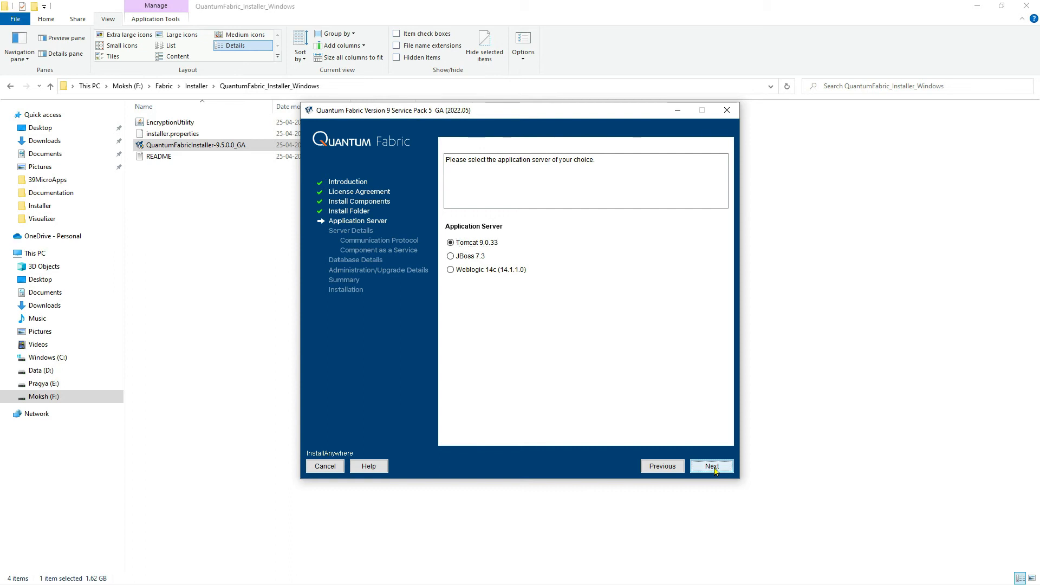
pyautogui.click(465, 245)
pyautogui.click(711, 470)
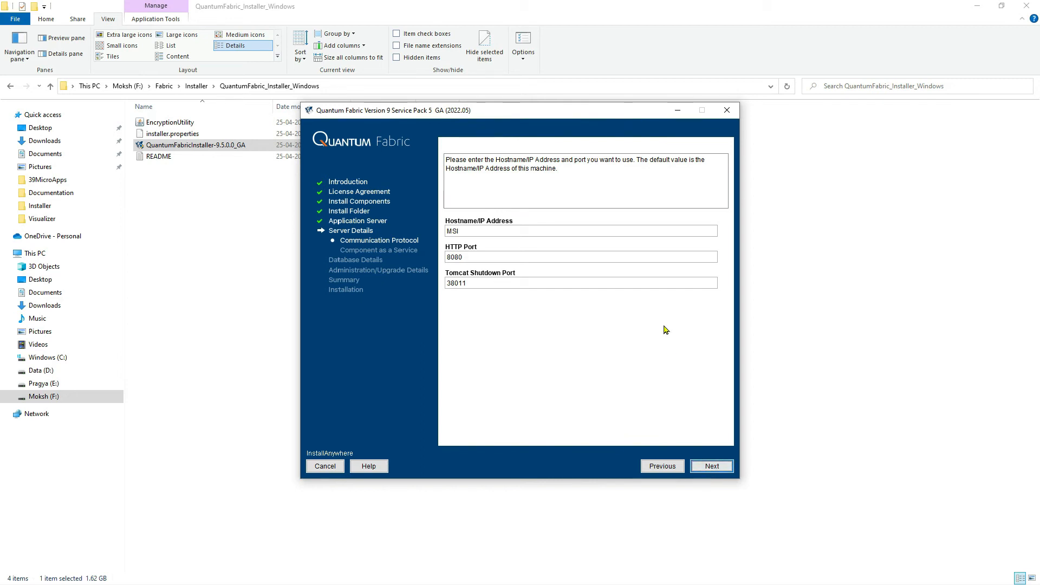
pyautogui.click(708, 467)
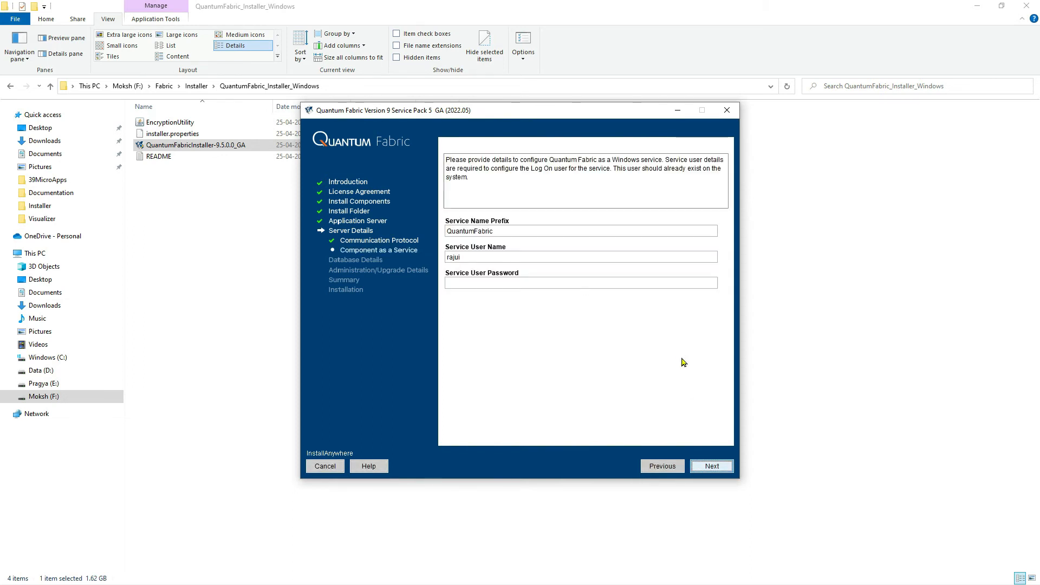
# Enter the service user password, set the service name prefix to FabricV9SP5, and continue past the service credential notice.
pyautogui.click(487, 258)
pyautogui.doubleClick(486, 257)
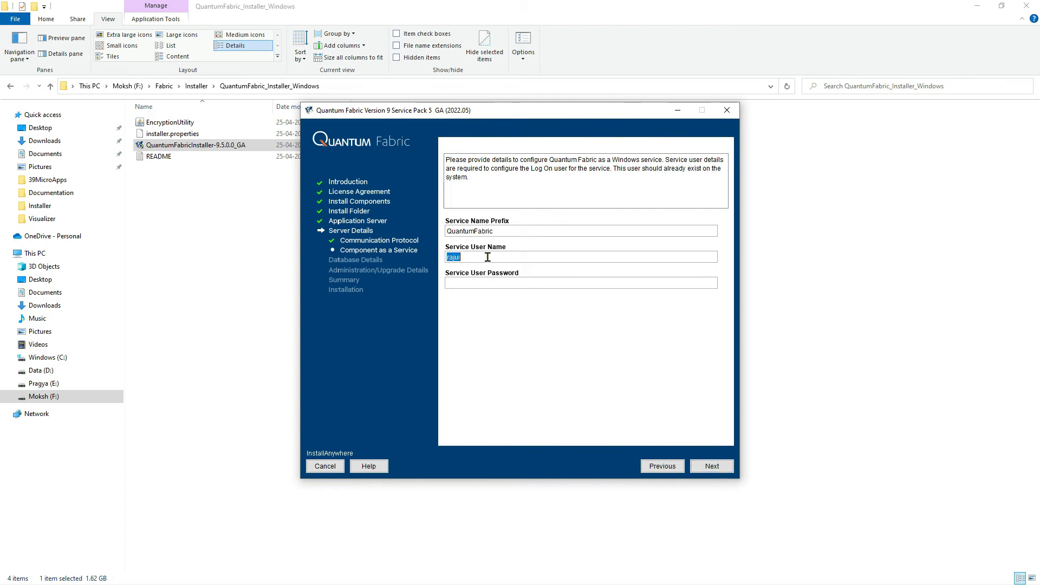
pyautogui.click(628, 286)
pyautogui.write('*')
pyautogui.doubleClick(559, 232)
pyautogui.write('FabricV9SP5')
pyautogui.click(710, 467)
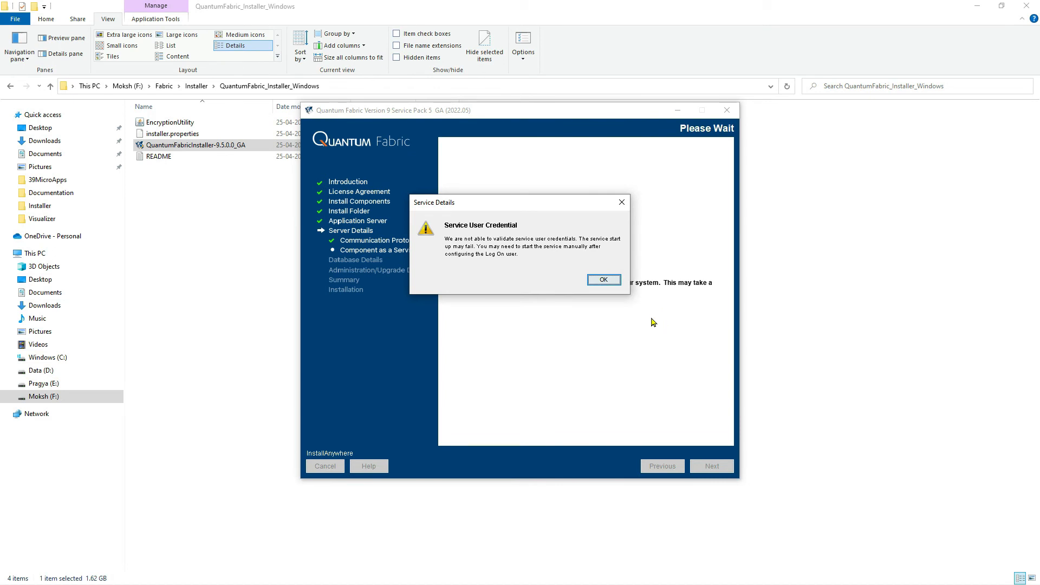
pyautogui.click(604, 280)
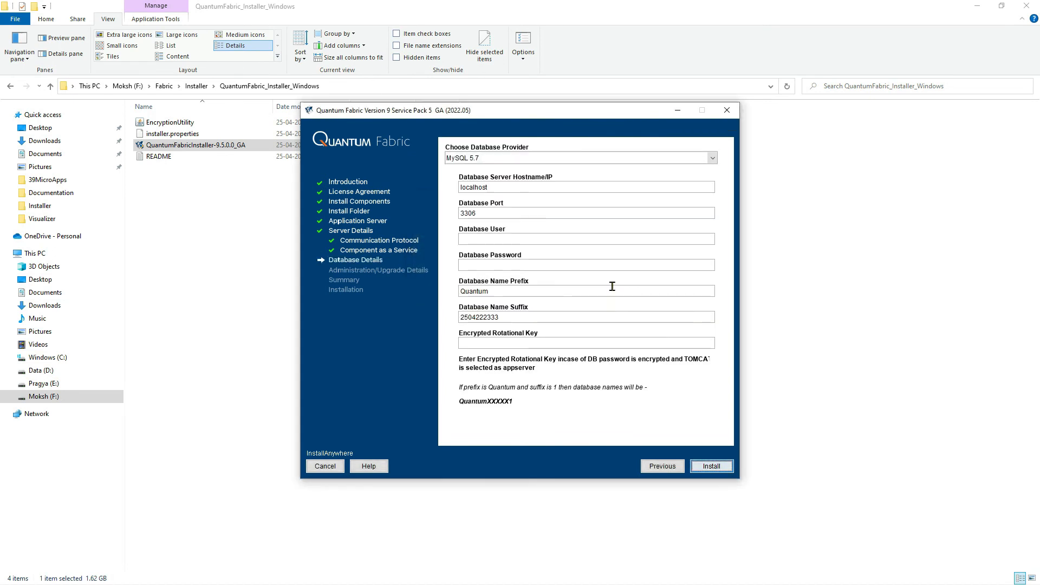
# Select MySQL 5.7 as the database provider and enter root as database user along with the database password.
pyautogui.click(475, 158)
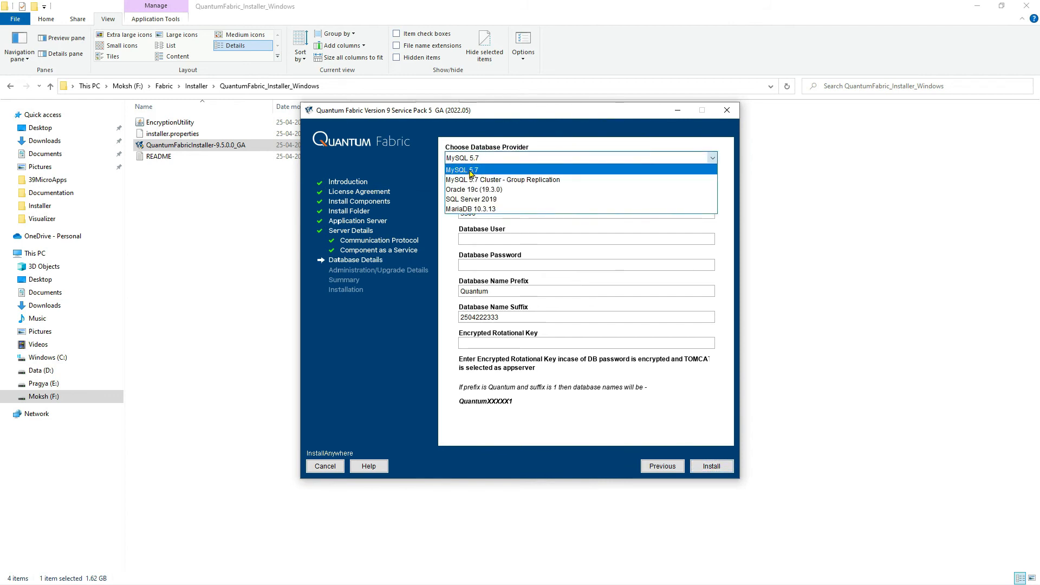
pyautogui.click(477, 170)
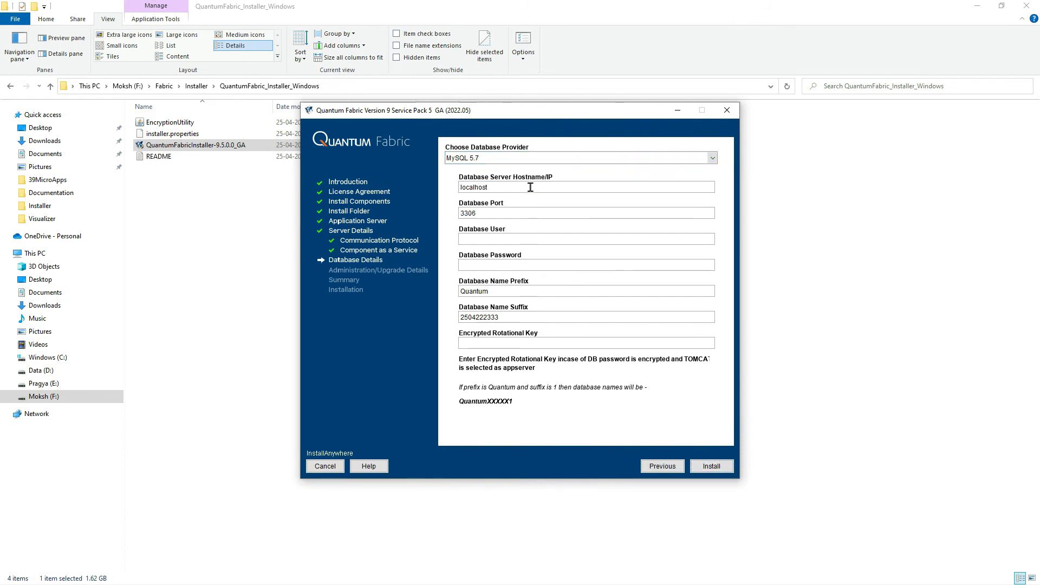
pyautogui.click(503, 212)
pyautogui.click(502, 240)
pyautogui.click(506, 261)
# Set the database name prefix to fabricV9SP5_, clear the database name suffix, and submit the database details.
pyautogui.doubleClick(506, 293)
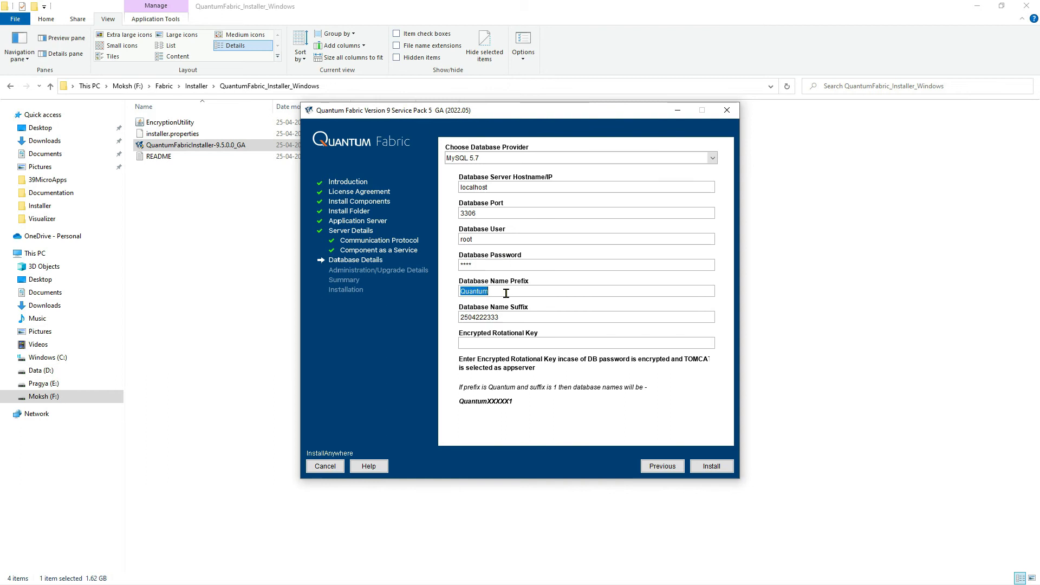
pyautogui.write('fabricV9s')
pyautogui.doubleClick(506, 317)
pyautogui.press('BackSpace')
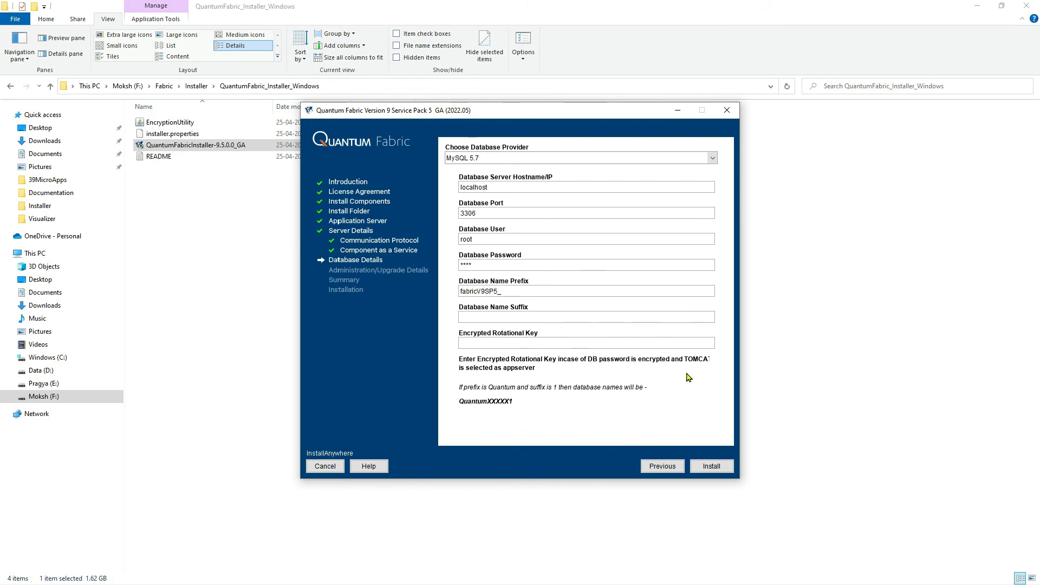
pyautogui.click(712, 466)
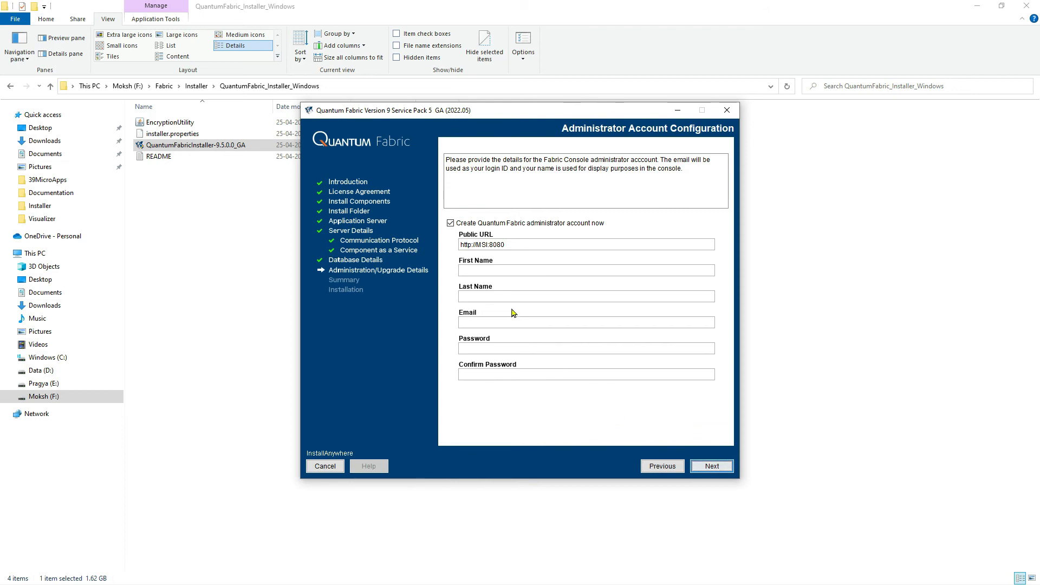
# Fill in the administrator account's first name, last name, e-mail, password and password confirmation, and continue to the summary.
pyautogui.click(519, 272)
pyautogui.press('Tab')
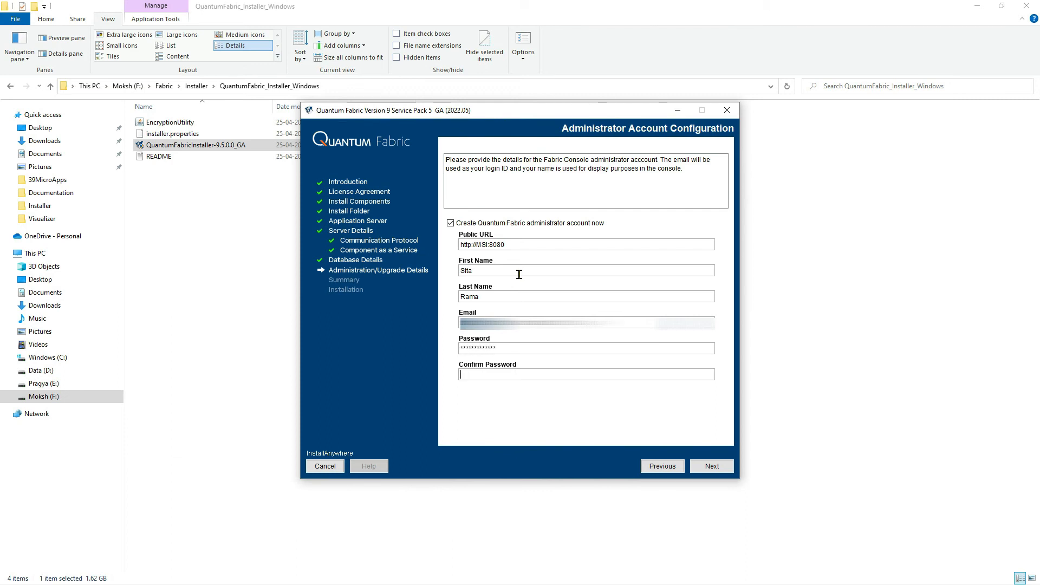
pyautogui.write('***********')
pyautogui.click(713, 468)
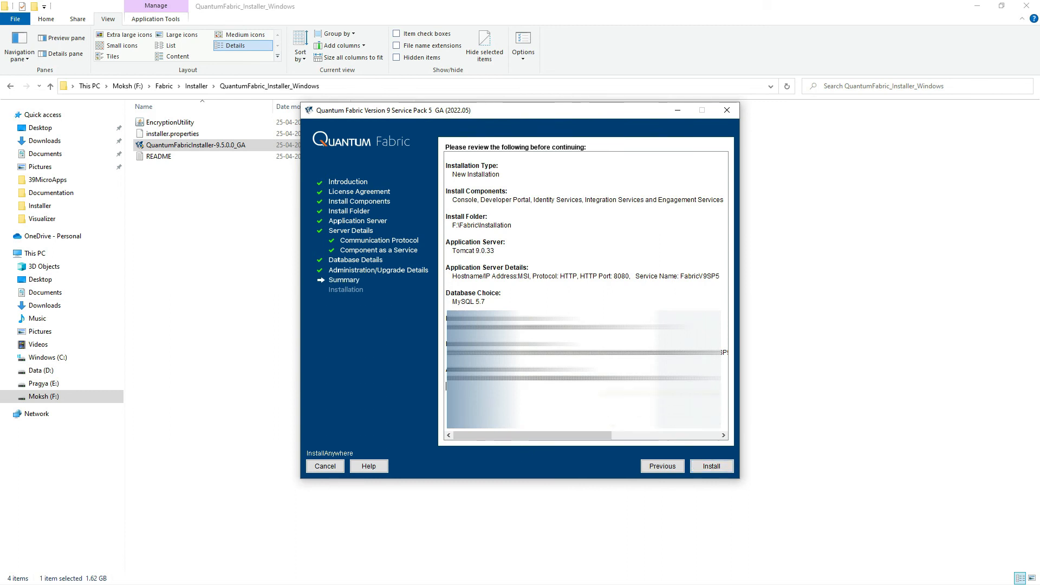
# Save the full installation summary in the InstallationDetails text file and start installing Quantum Fabric.
pyautogui.hotkey('ctrl', 'a')
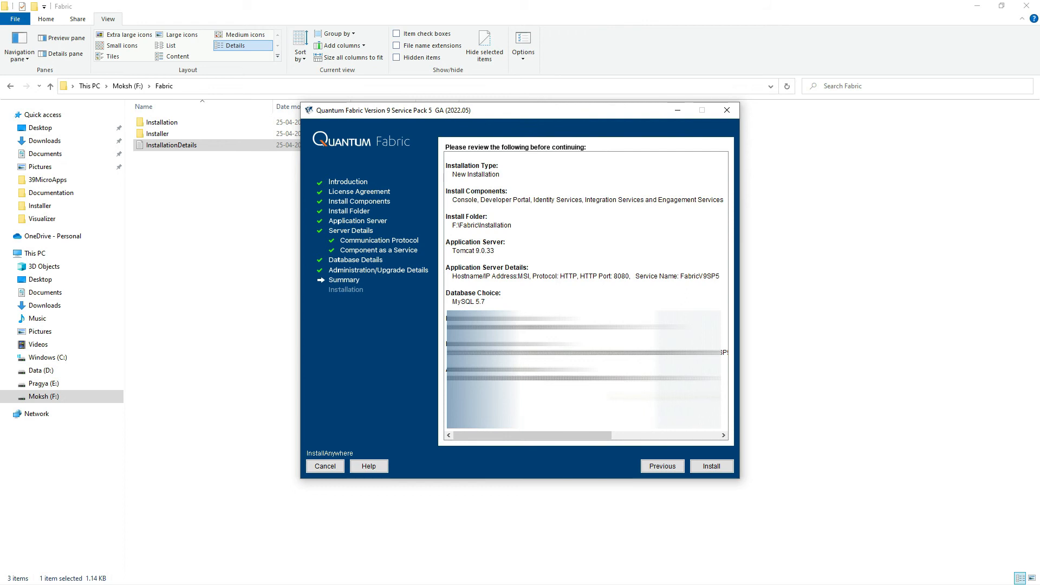
pyautogui.click(711, 467)
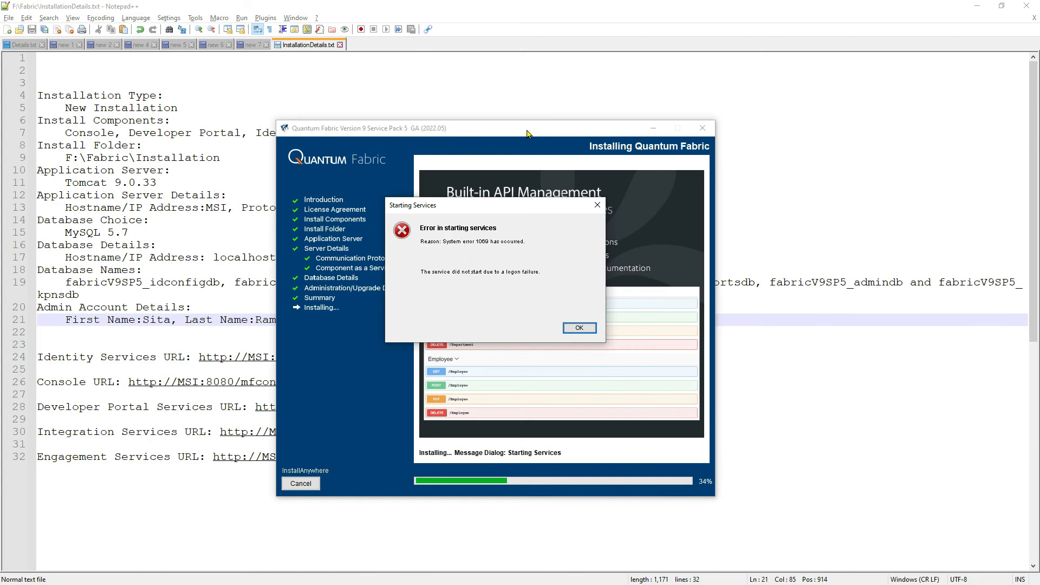
# Acknowledge the service-start error and the application server warning, and finish the Quantum Fabric installer.
pyautogui.click(568, 328)
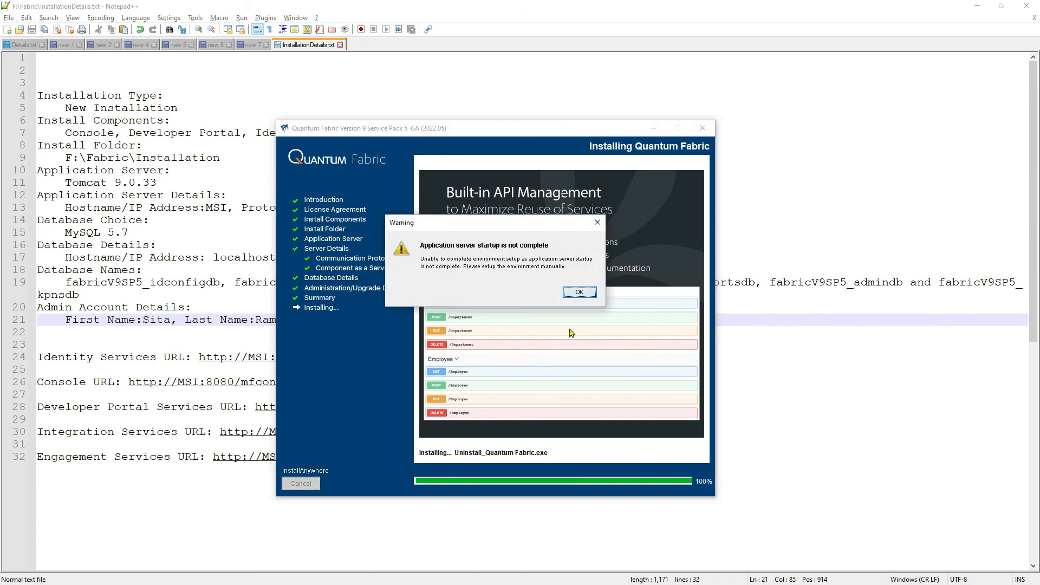
pyautogui.click(579, 293)
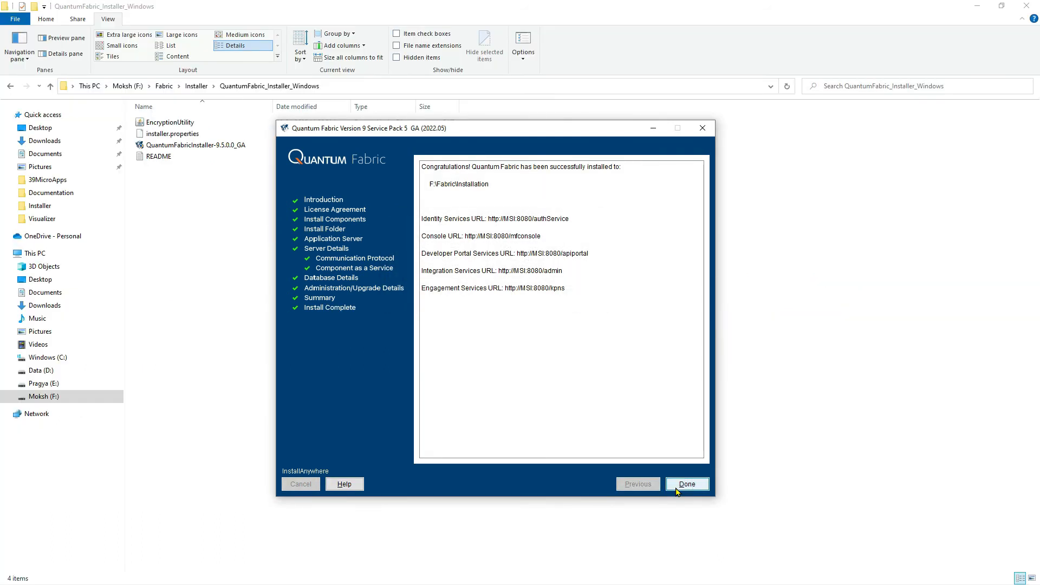
pyautogui.click(676, 491)
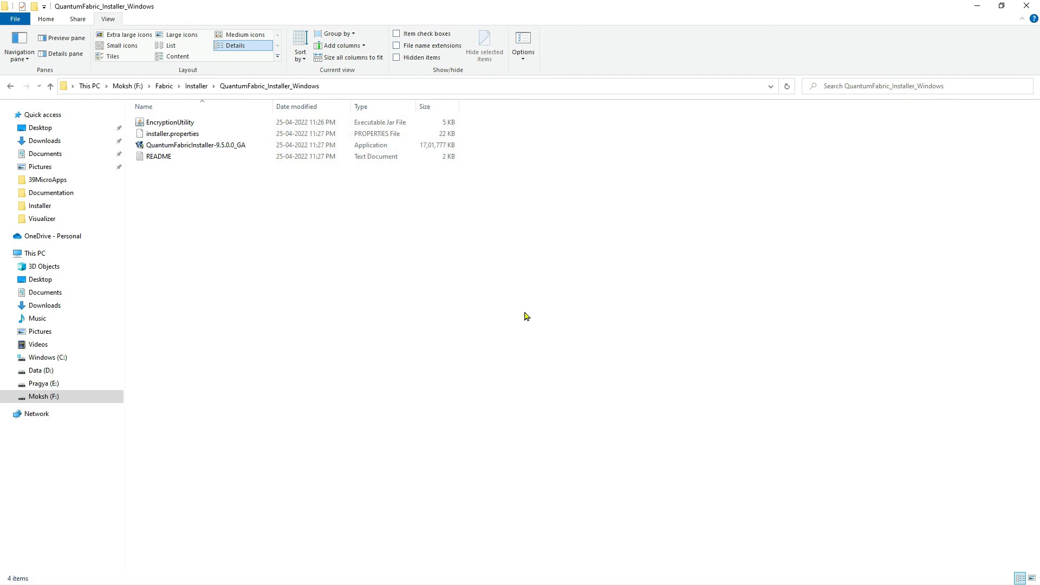
# Browse to the bin folder of the installed Tomcat under F:\Fabric\Installation\tomcat.
pyautogui.rightClick(445, 262)
pyautogui.click(482, 305)
pyautogui.click(193, 89)
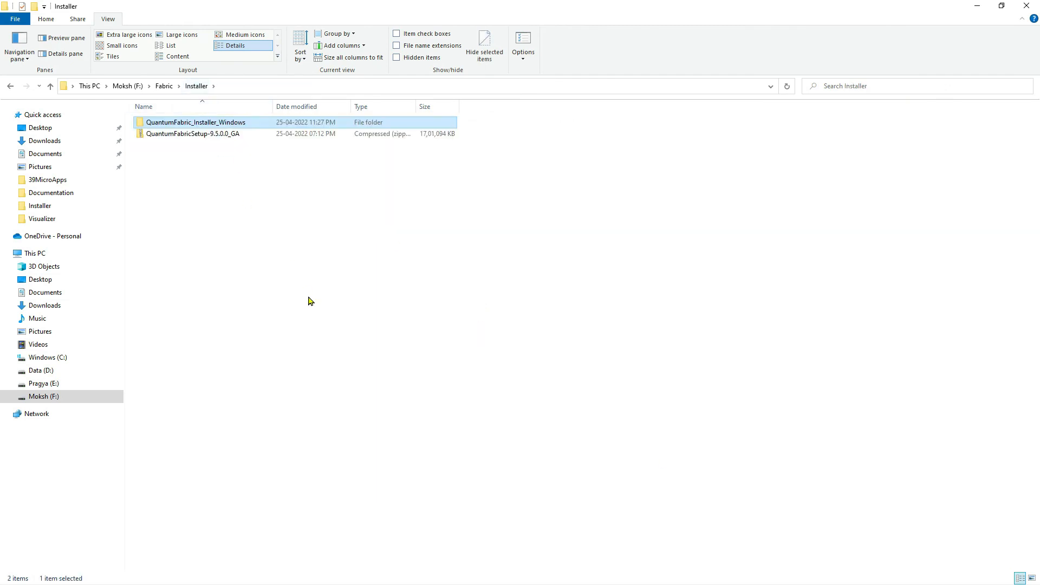
pyautogui.click(164, 87)
pyautogui.doubleClick(172, 125)
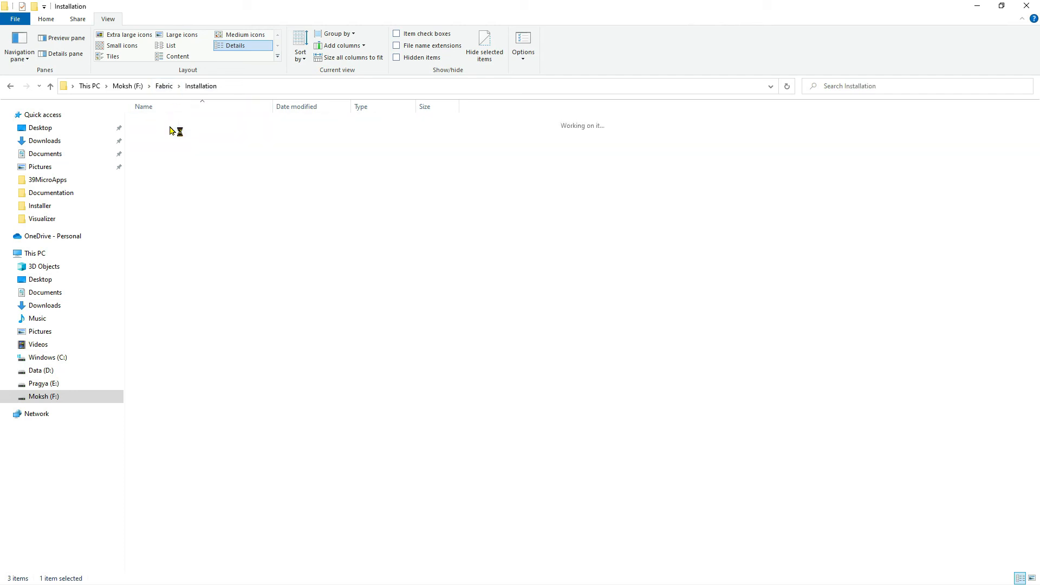
pyautogui.rightClick(401, 327)
pyautogui.click(435, 368)
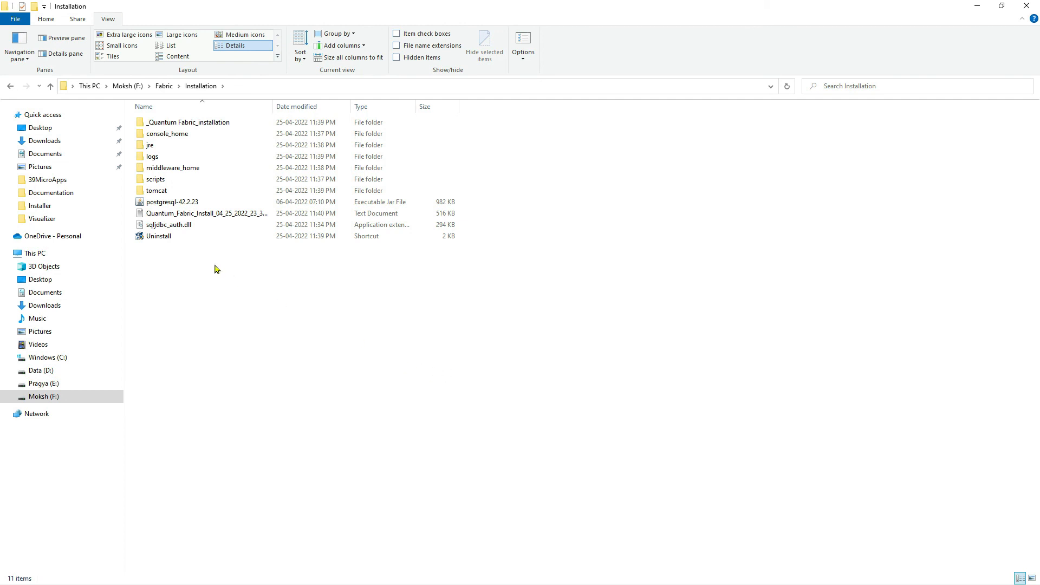
pyautogui.doubleClick(162, 191)
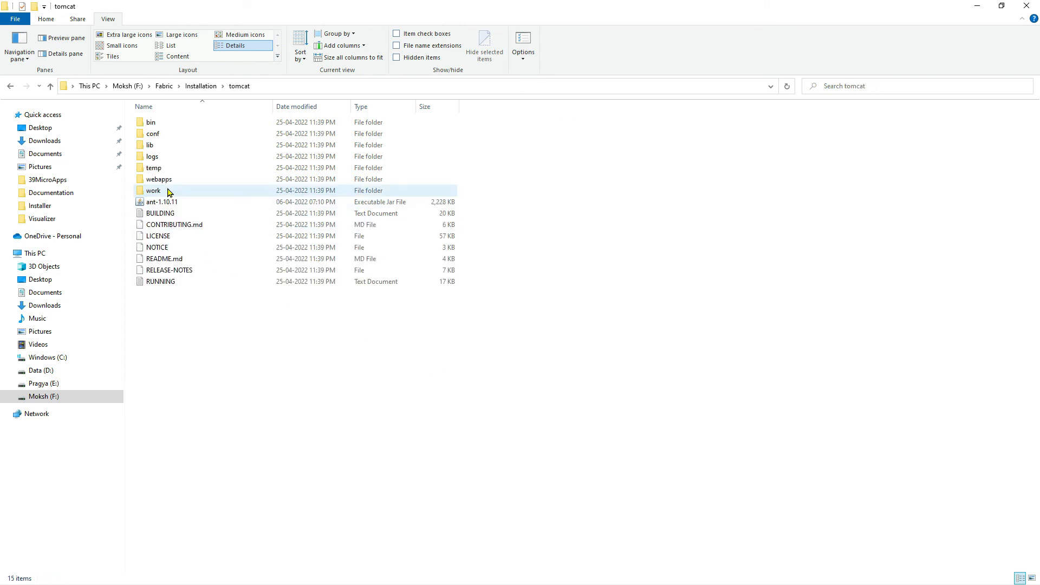
pyautogui.doubleClick(164, 123)
# Open a command prompt in the Tomcat bin folder and run startup.bat to start the server.
pyautogui.click(311, 88)
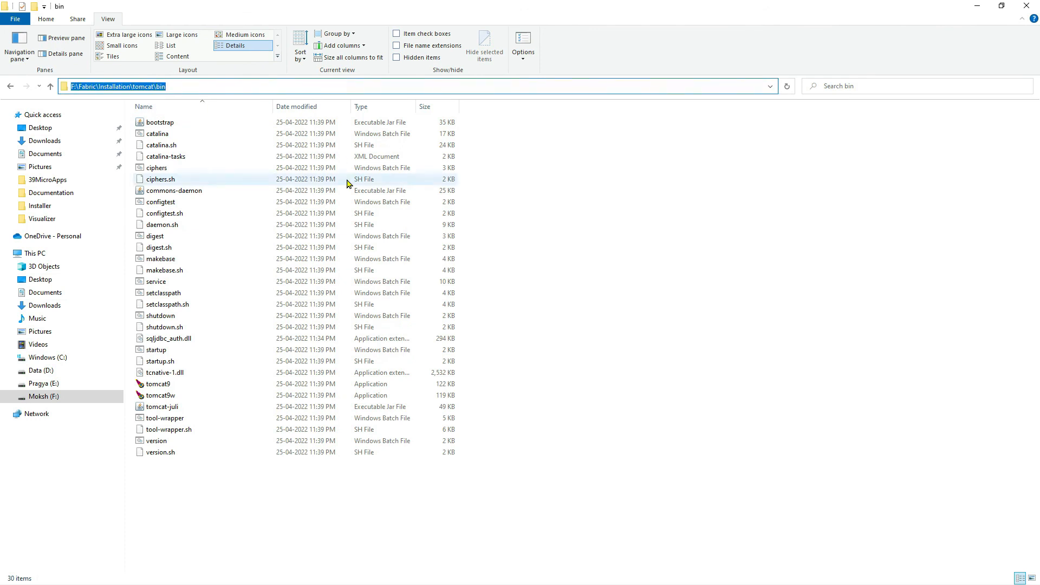
pyautogui.write('cmd')
pyautogui.press('Return')
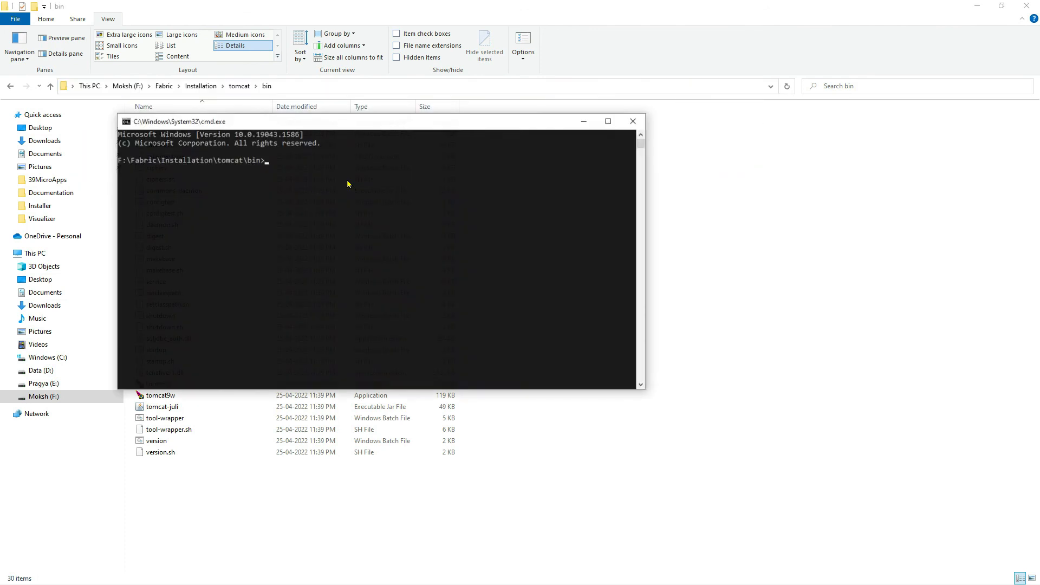
pyautogui.doubleClick(340, 119)
pyautogui.write('startup.bat')
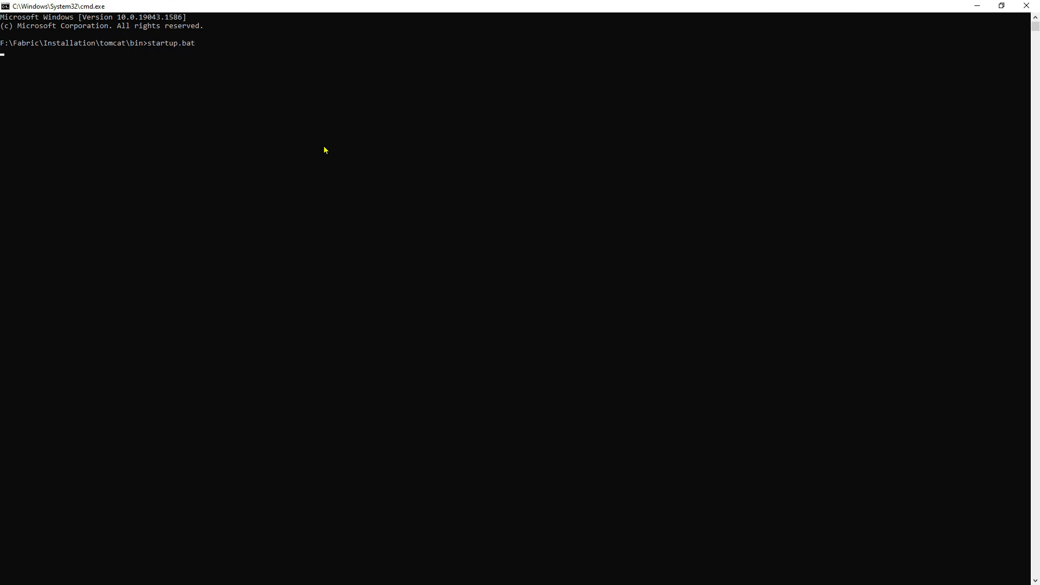
pyautogui.doubleClick(332, 139)
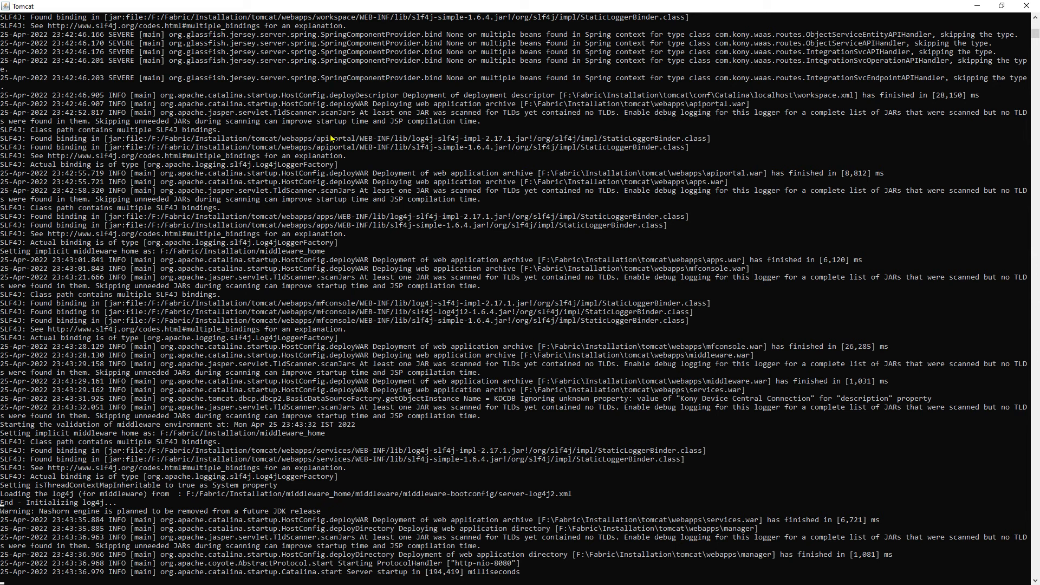
pyautogui.hotkey('alt', 'Tab')
pyautogui.write('http')
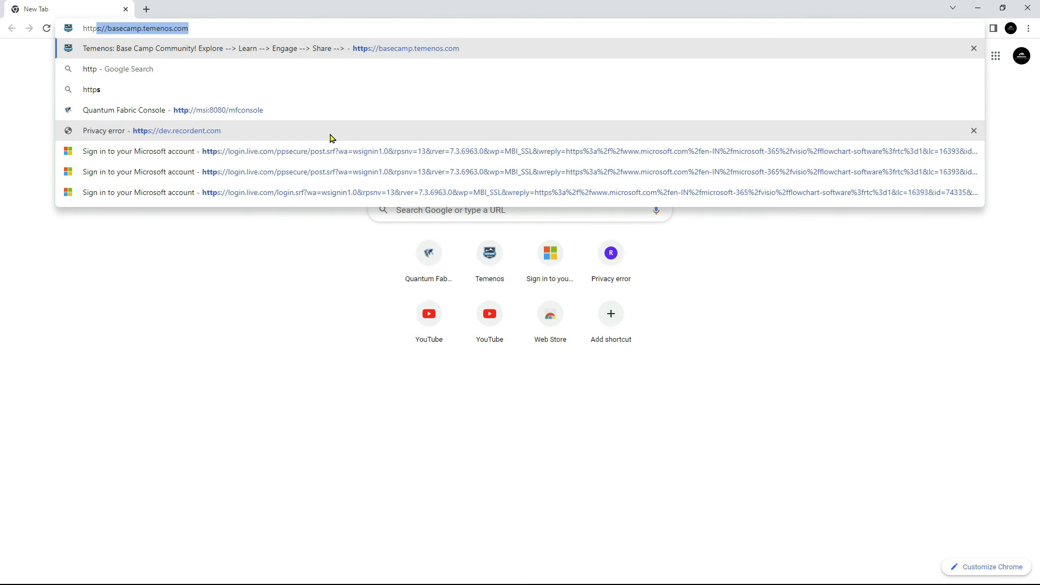
pyautogui.press('Down')
pyautogui.press('Down')
pyautogui.press('Down')
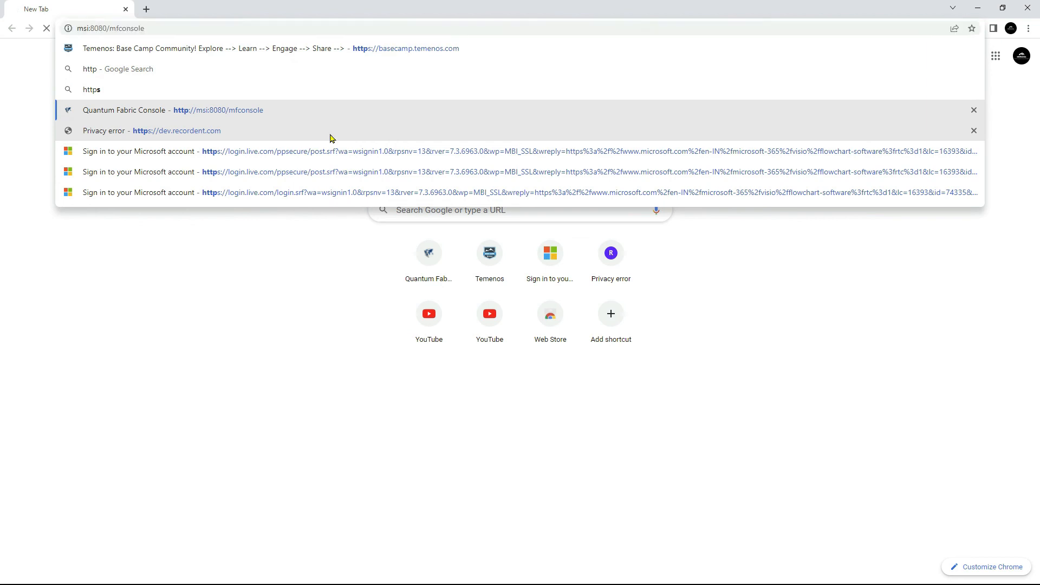
pyautogui.press('Return')
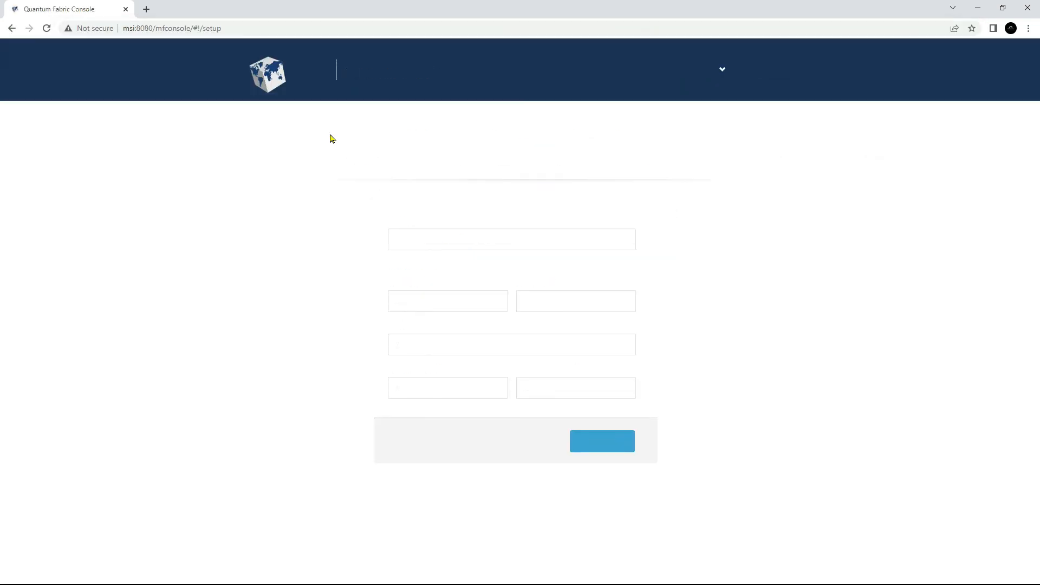
# Fill in the administrator's first name, last name and e-mail in the Quantum Fabric setup form.
pyautogui.click(452, 305)
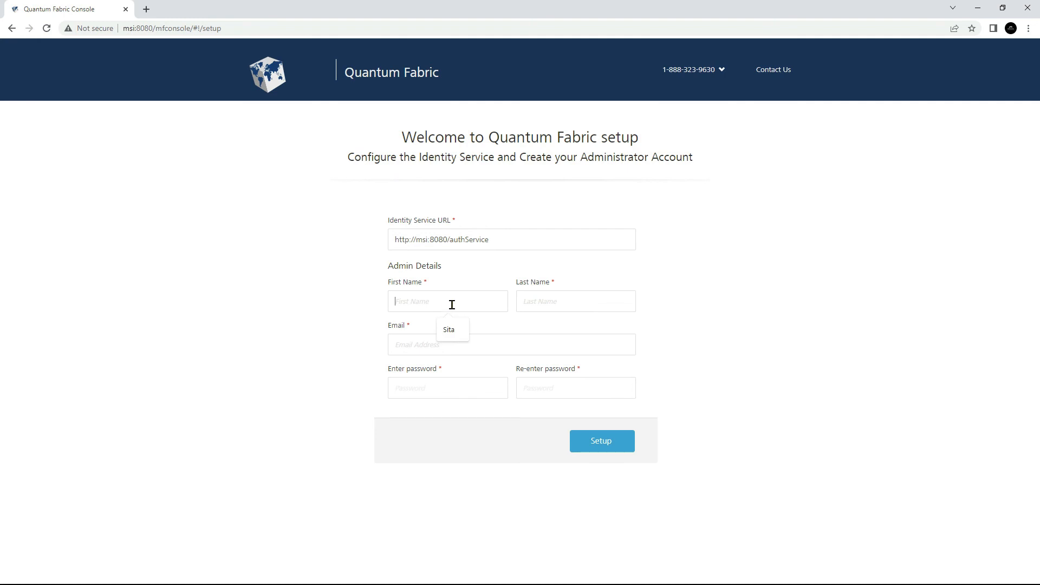
pyautogui.click(449, 330)
pyautogui.click(528, 302)
pyautogui.click(577, 329)
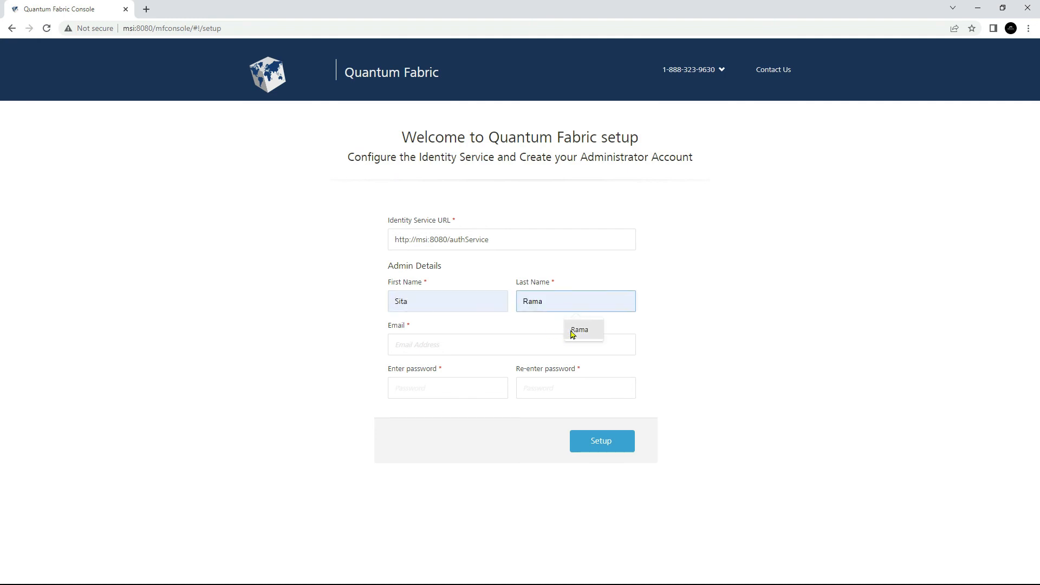
pyautogui.click(511, 338)
pyautogui.click(502, 372)
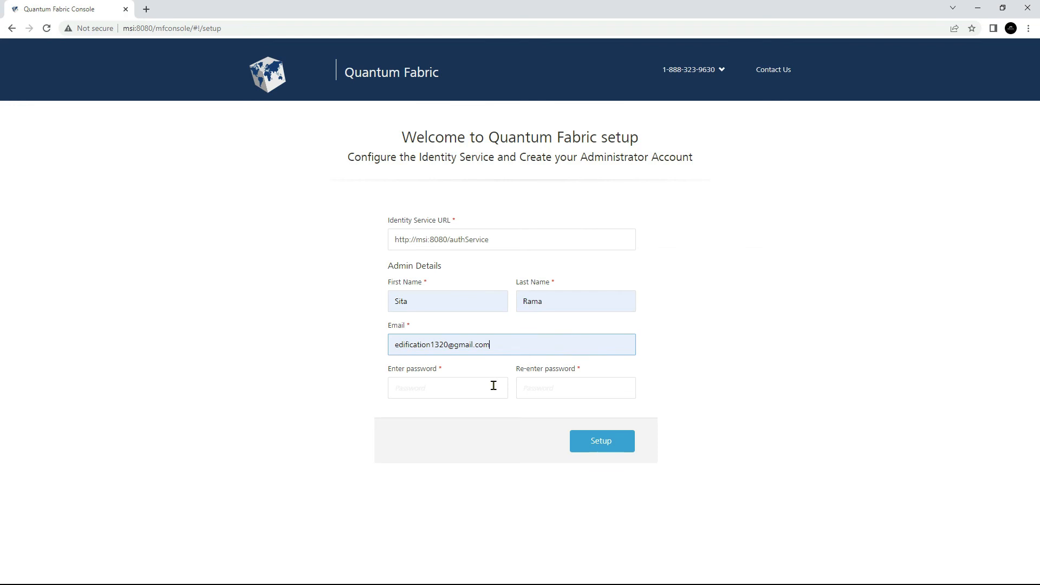
# Enter the administrator password, repeat it in the confirmation field, and submit the Quantum Fabric setup.
pyautogui.click(493, 386)
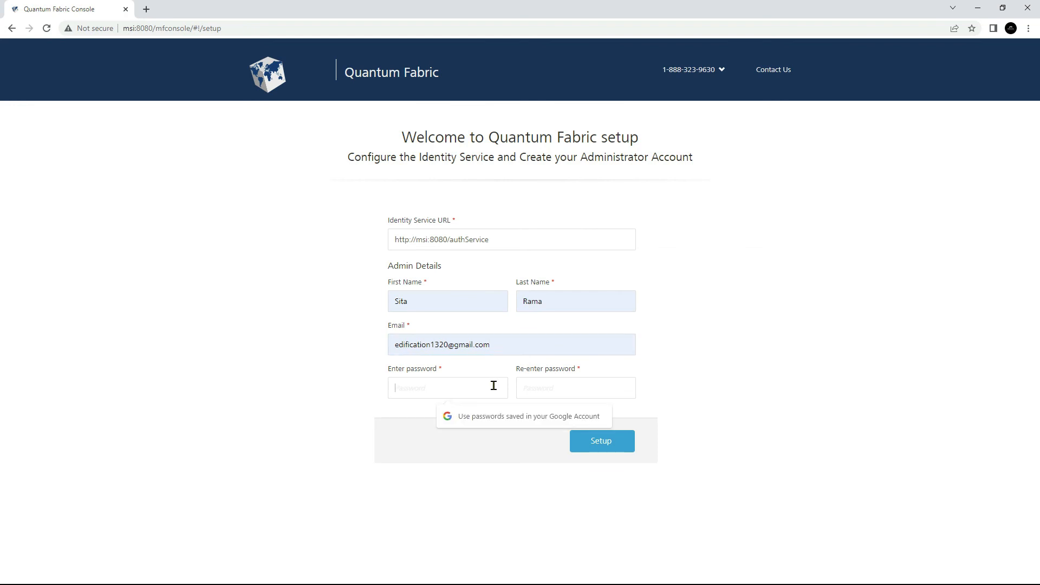
pyautogui.write('•••••••••••')
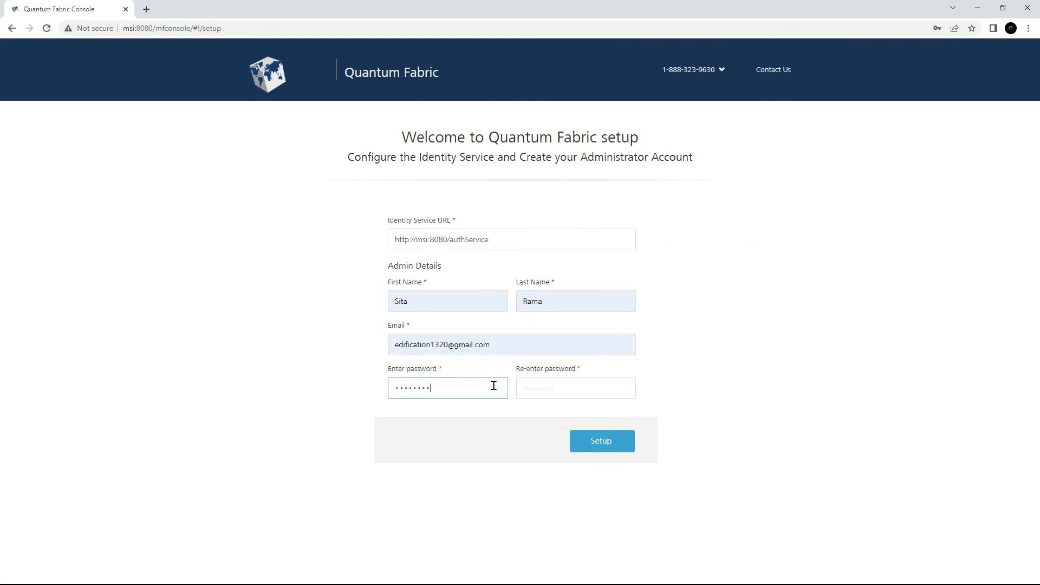
pyautogui.write('••')
pyautogui.press('Tab')
pyautogui.write('••••')
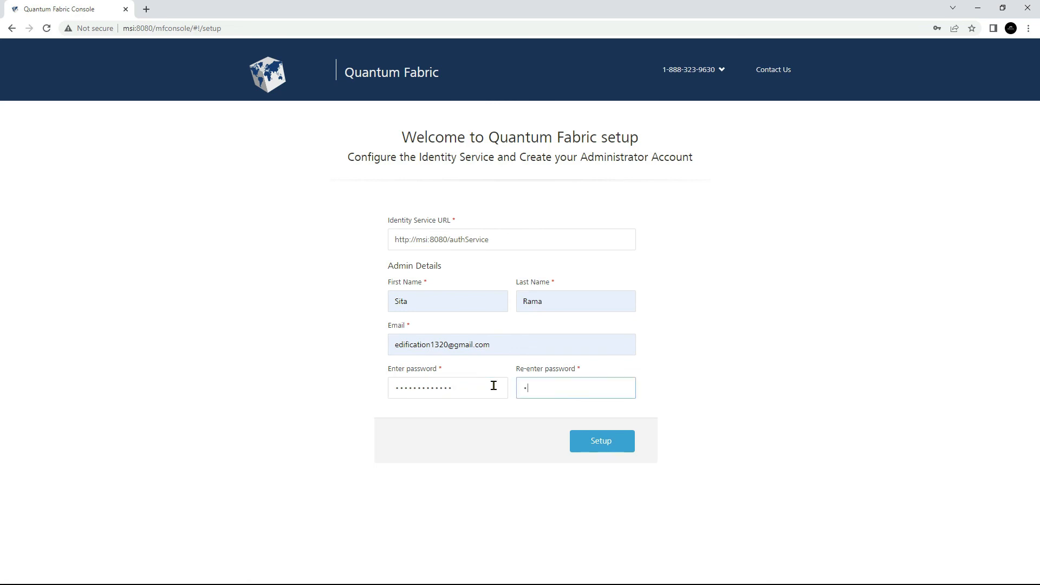
pyautogui.write('•••••••••')
pyautogui.hotkey('ctrl', 'a')
pyautogui.write('•••••••••••••')
pyautogui.click(600, 448)
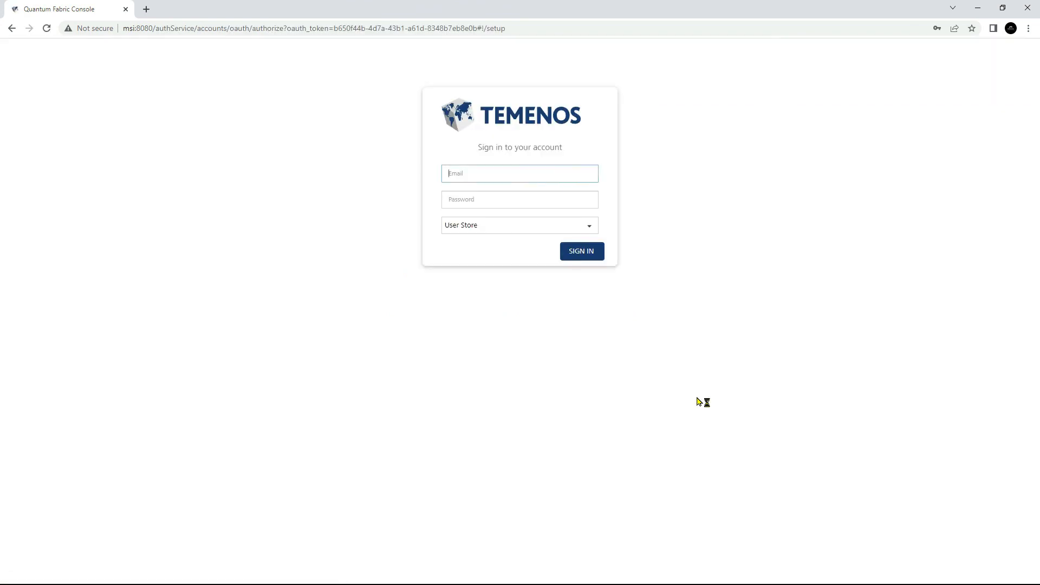
# Sign in to the Quantum Fabric Console with the administrator's e-mail and account password.
pyautogui.press('Tab')
pyautogui.write('•••••••••••••')
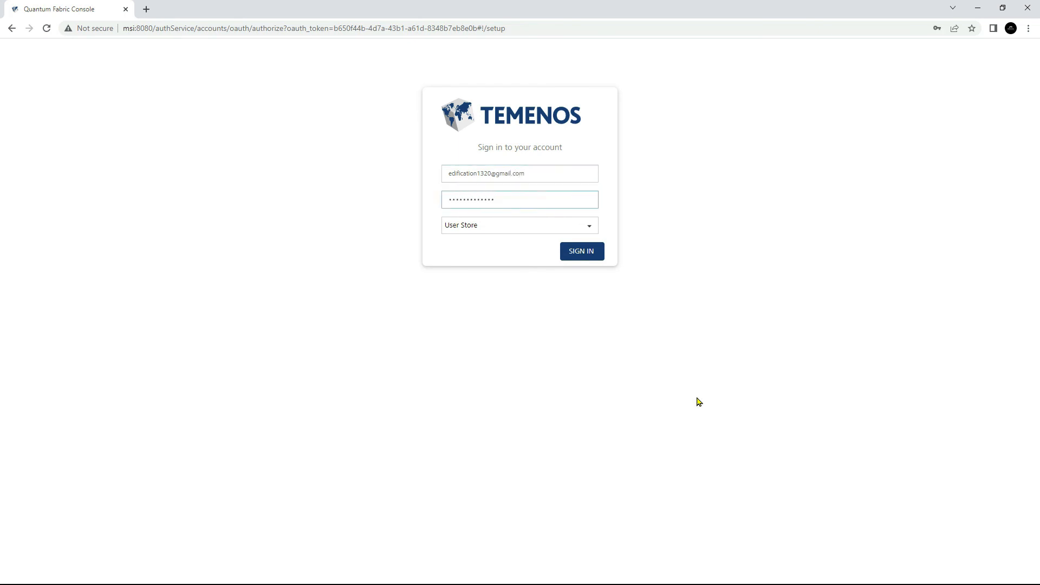
pyautogui.click(583, 258)
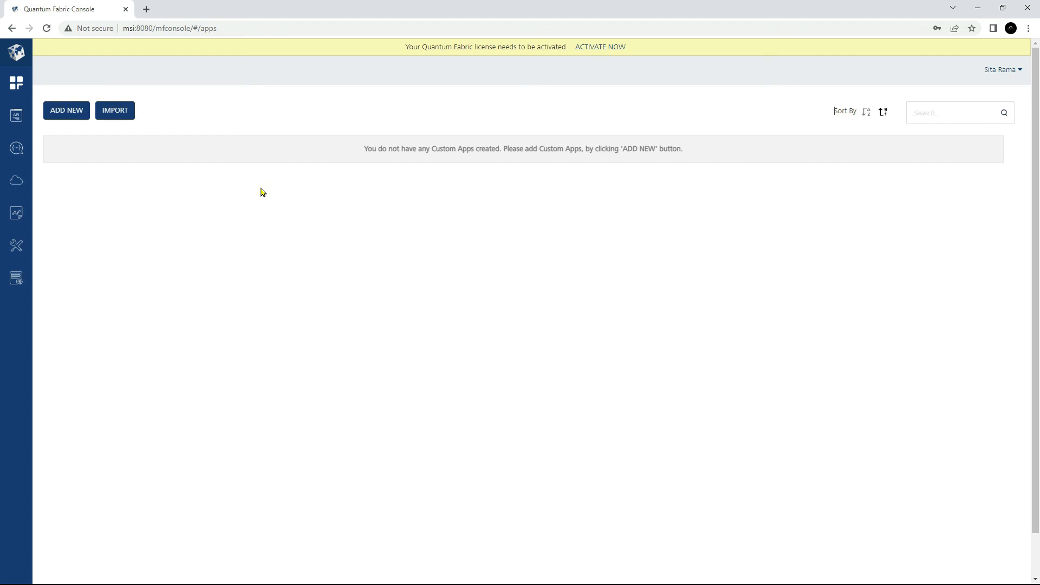
# Start adding a new environment in the Environments section and name it DEV-VPSP5.
pyautogui.click(24, 184)
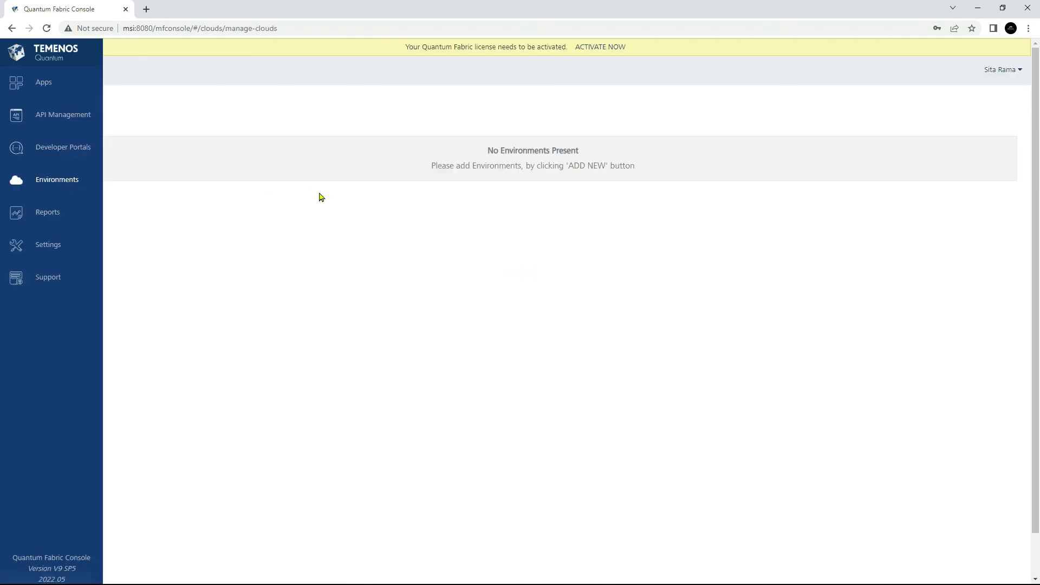
pyautogui.tripleClick(495, 152)
pyautogui.tripleClick(489, 166)
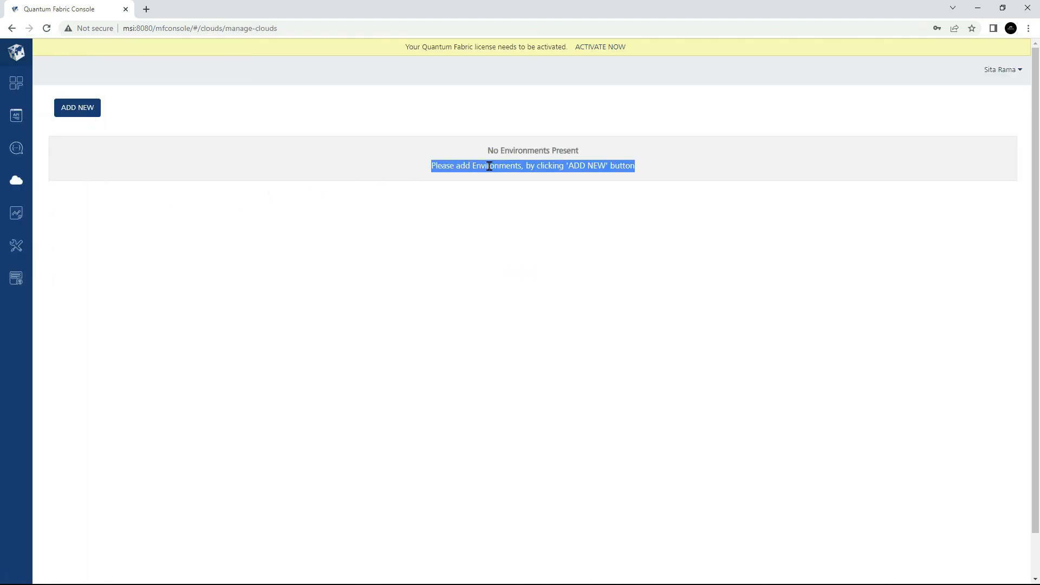
pyautogui.click(77, 110)
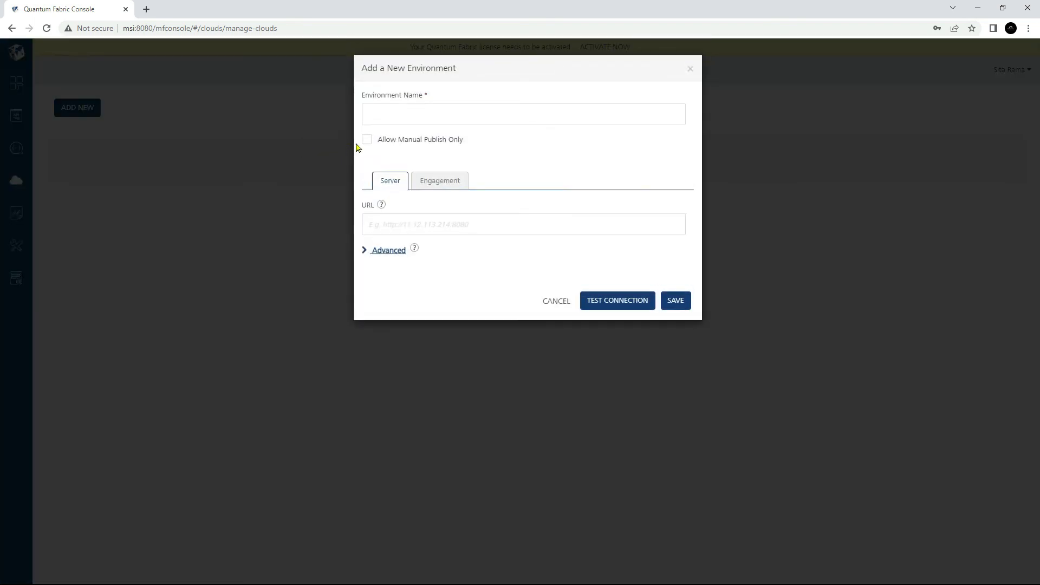
pyautogui.click(499, 114)
pyautogui.write('DEV-VPSP5')
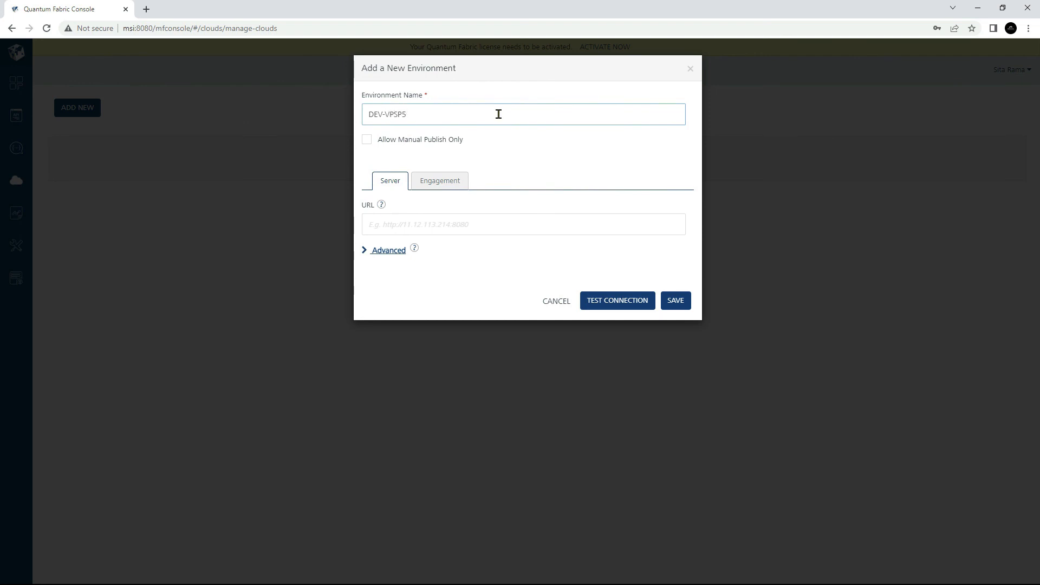
pyautogui.click(490, 223)
pyautogui.click(458, 254)
pyautogui.click(454, 182)
pyautogui.click(464, 221)
pyautogui.click(452, 252)
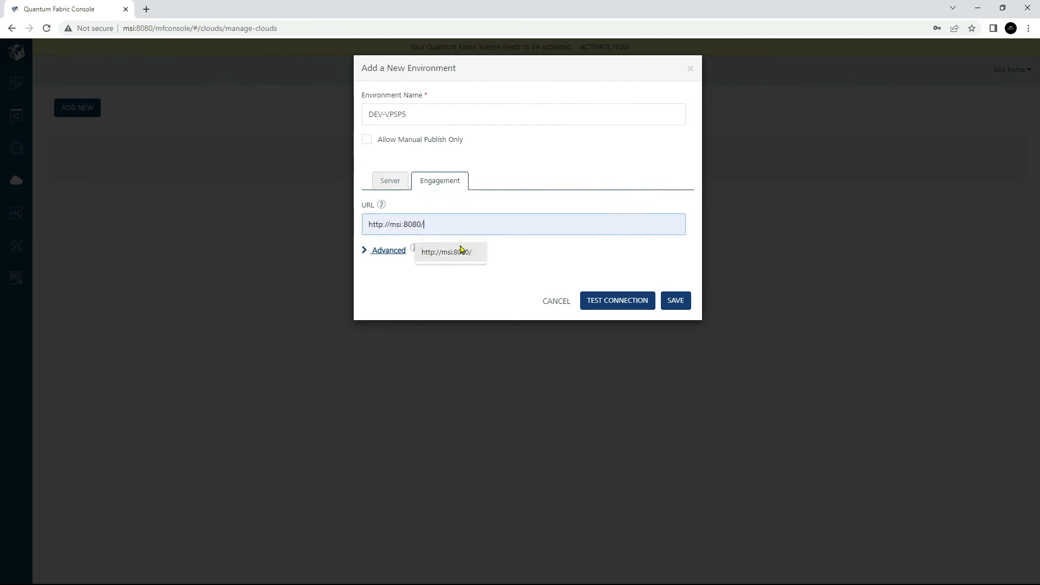
pyautogui.click(618, 298)
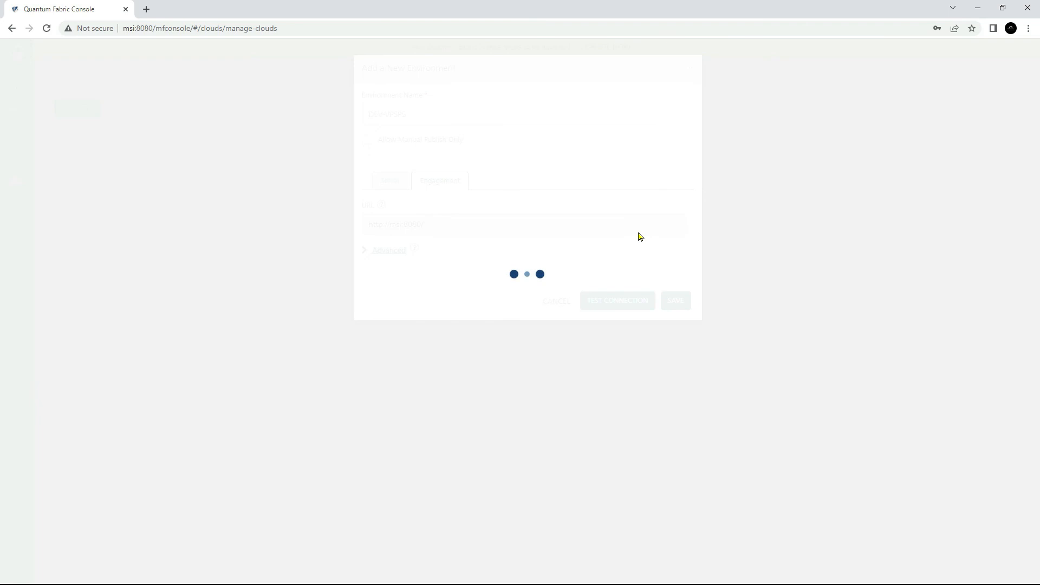
pyautogui.click(404, 184)
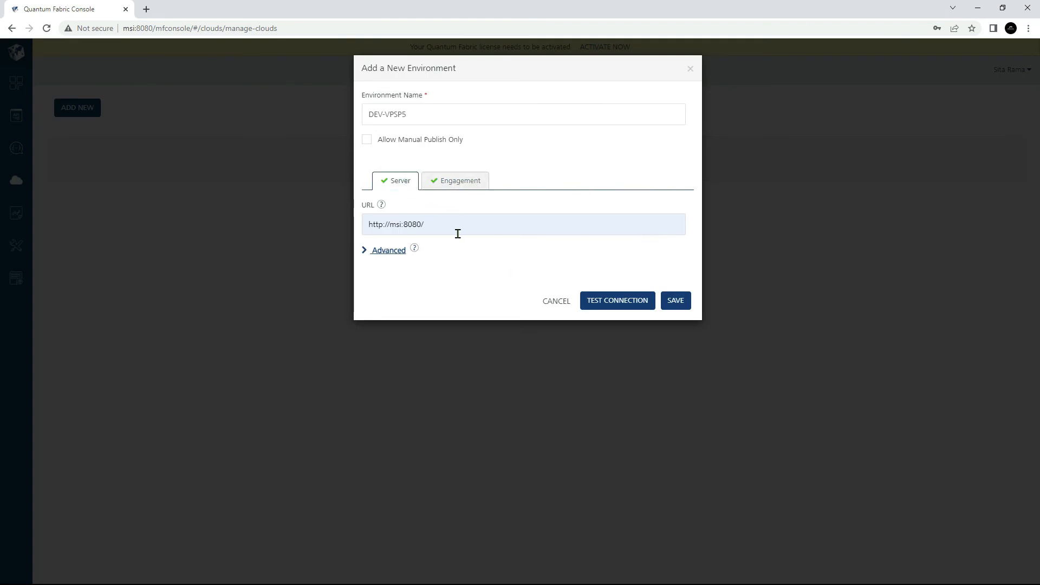
pyautogui.click(457, 183)
pyautogui.click(401, 185)
# Correct the environment name to DEV-V9SP5 and save the new environment.
pyautogui.click(391, 115)
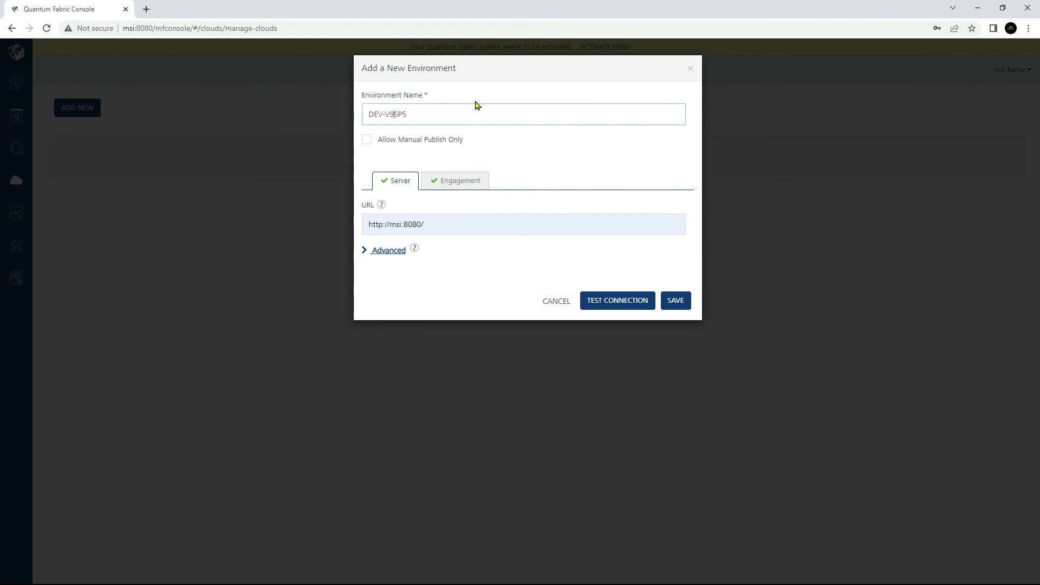
pyautogui.click(590, 158)
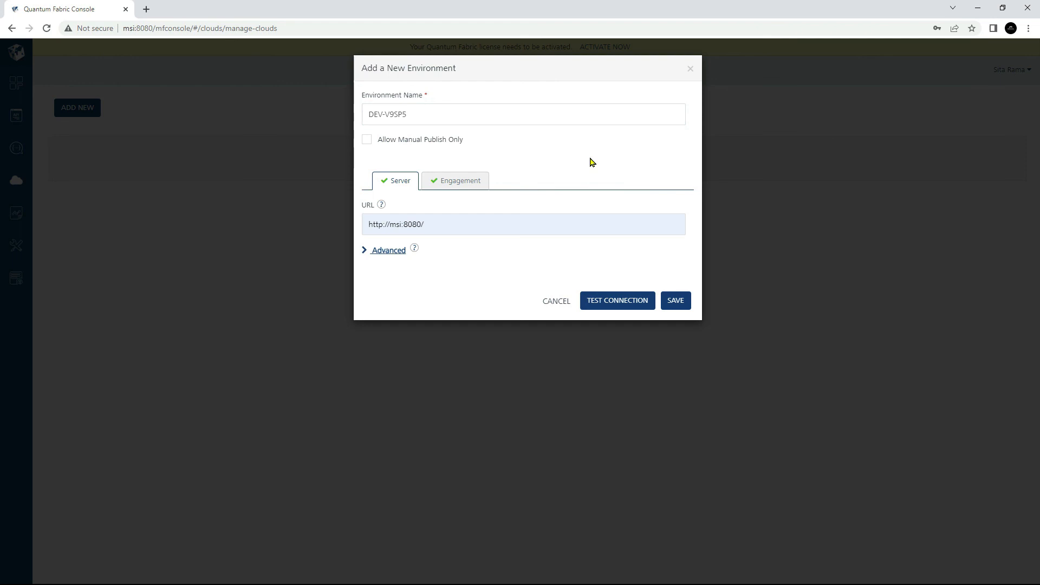
pyautogui.click(676, 300)
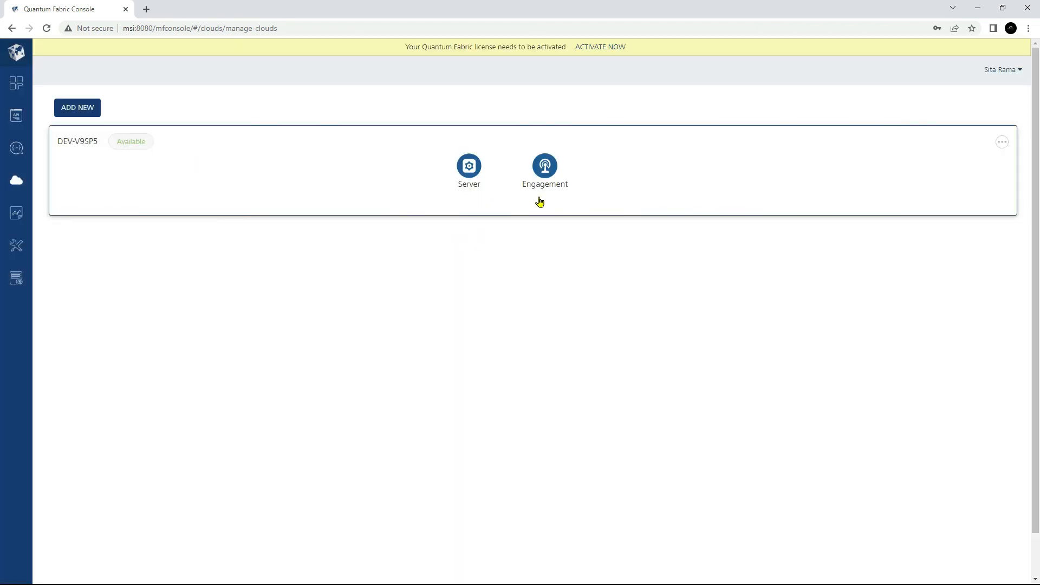
# Check the saved environment's name and status, and go back to the Apps page.
pyautogui.tripleClick(76, 140)
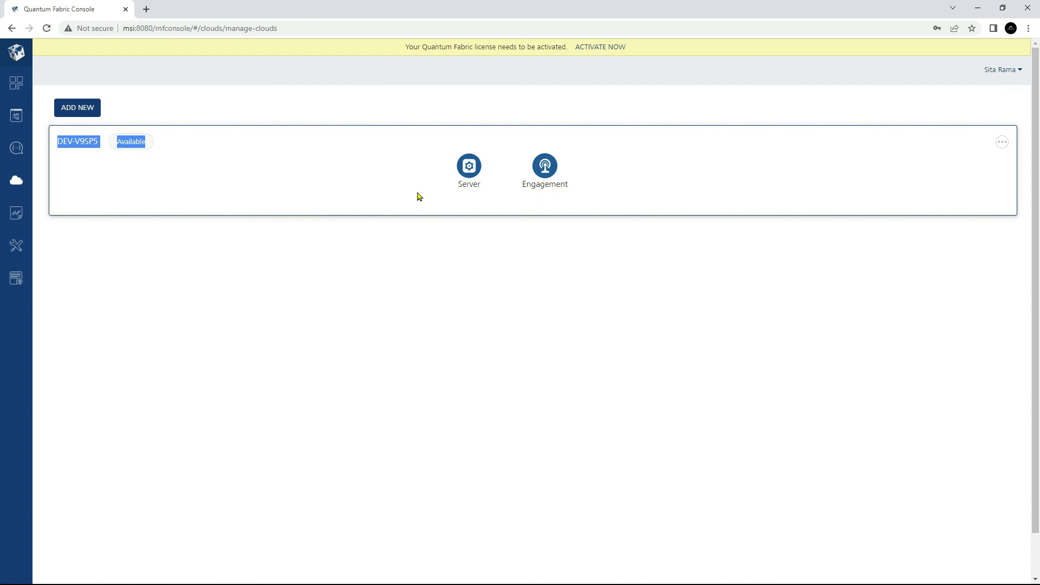
pyautogui.click(22, 83)
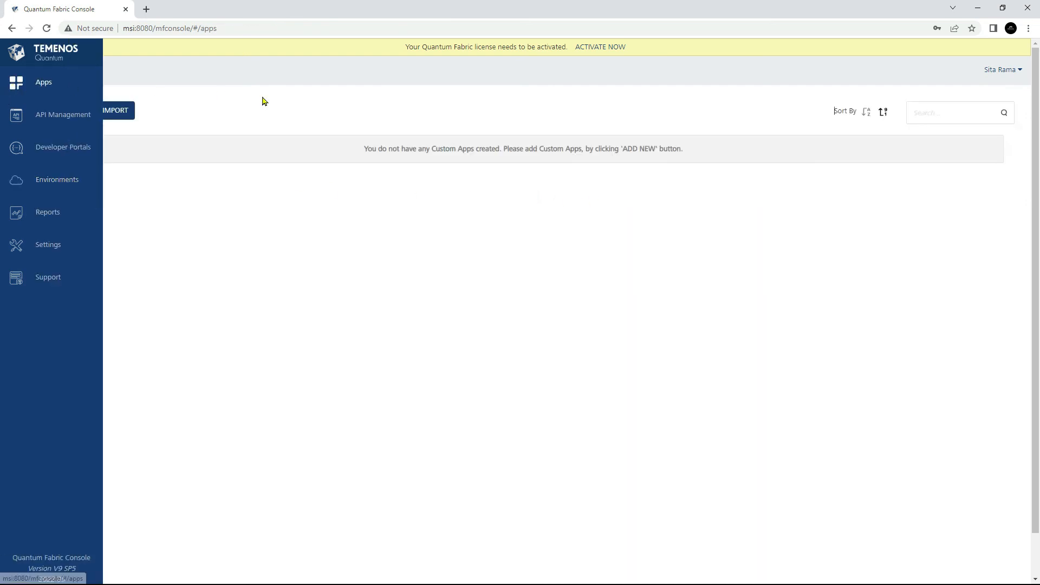